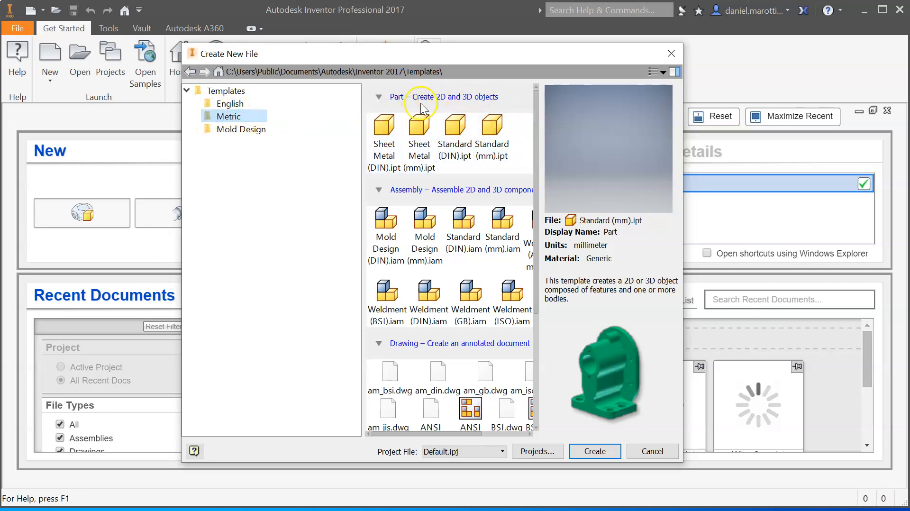
# Step: Create a new part from the metric Standard (mm).ipt template and start a 2D sketch on the XY plane
pyautogui.click(493, 138)
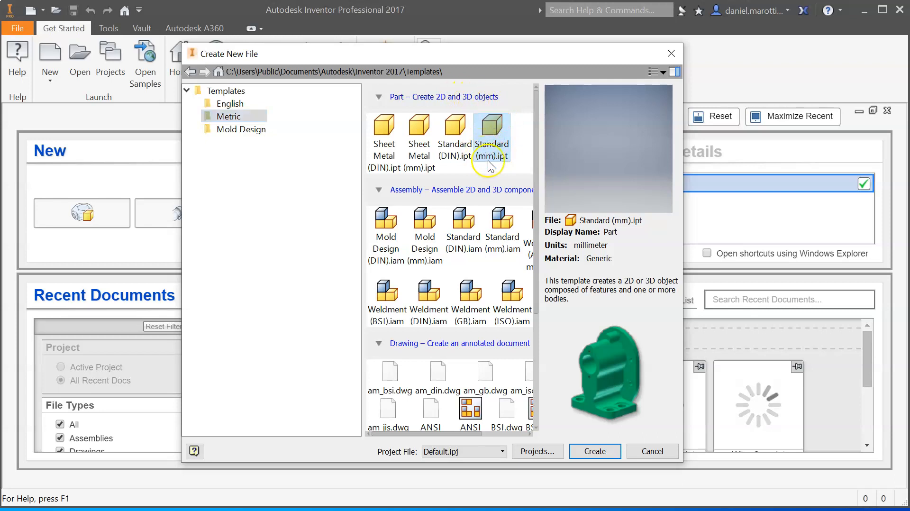
pyautogui.doubleClick(490, 143)
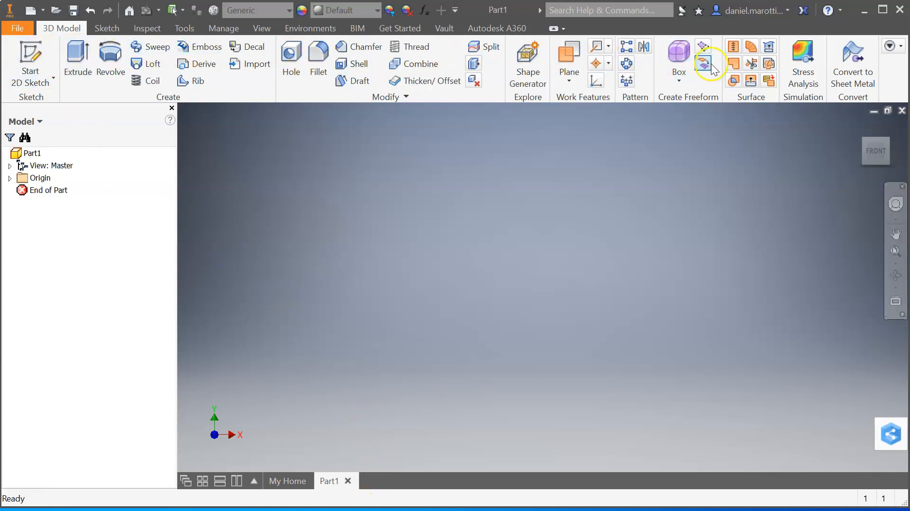
pyautogui.click(32, 45)
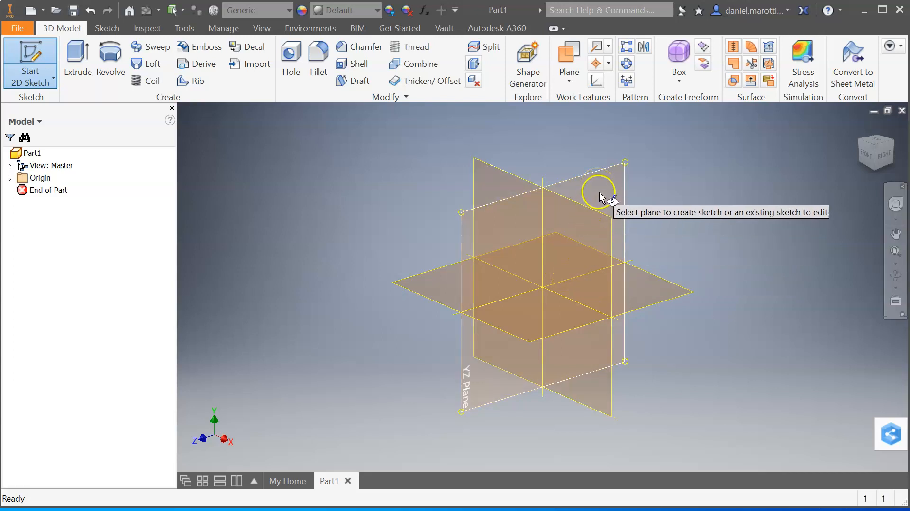
pyautogui.click(480, 171)
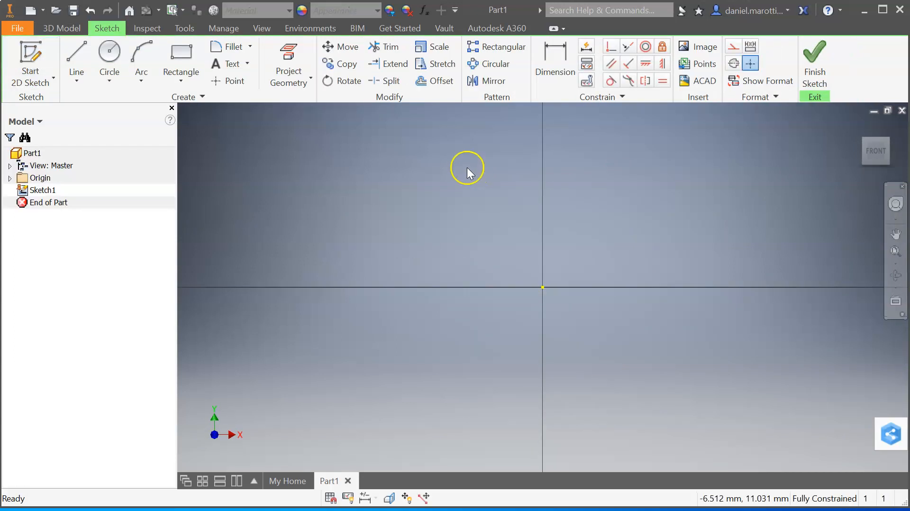
# Step: Draw a 20 by 20 mm square with its first corner at the origin, extending up and along positive X
pyautogui.click(182, 52)
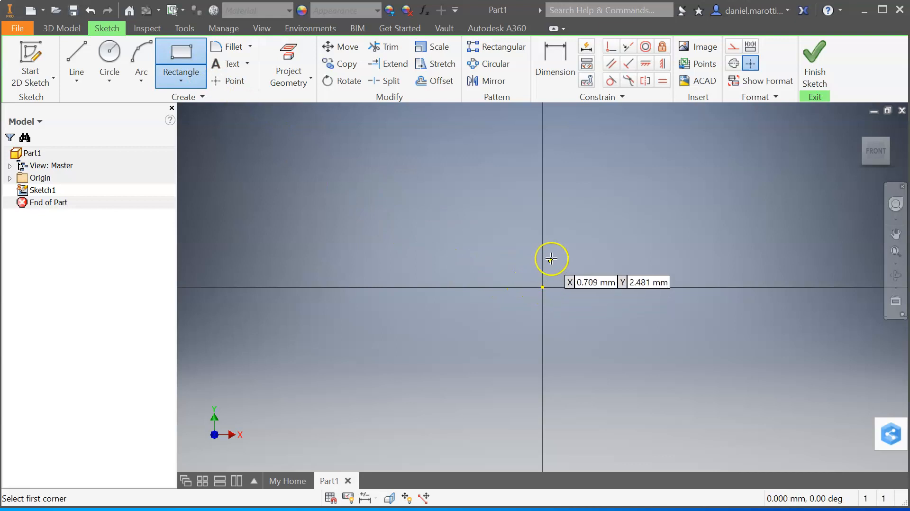
pyautogui.click(543, 286)
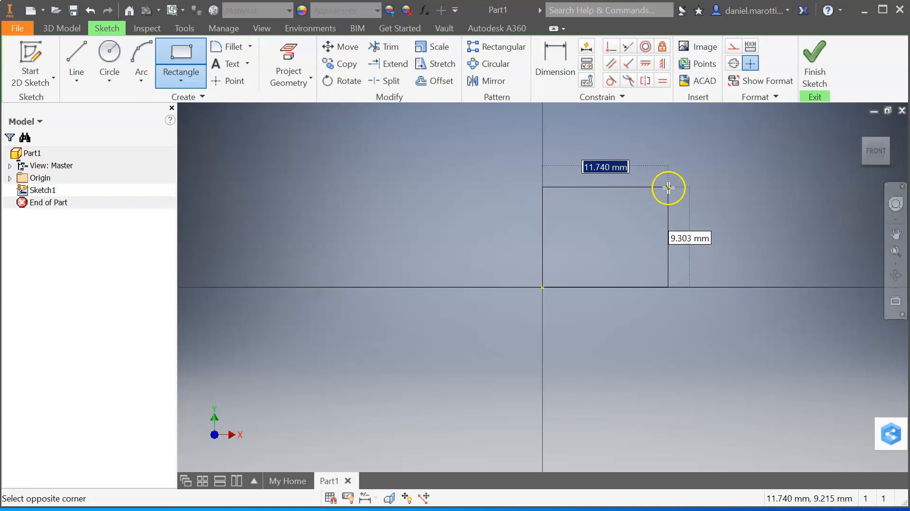
pyautogui.click(658, 186)
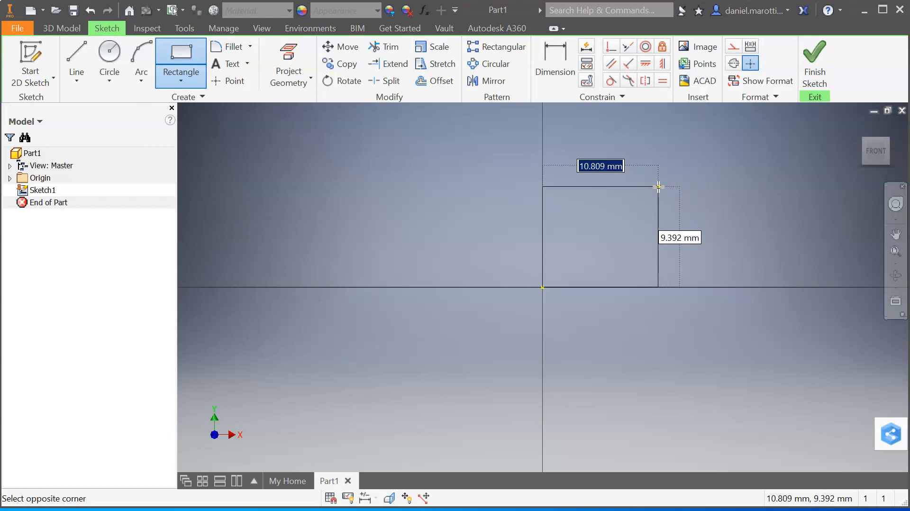
pyautogui.write('20')
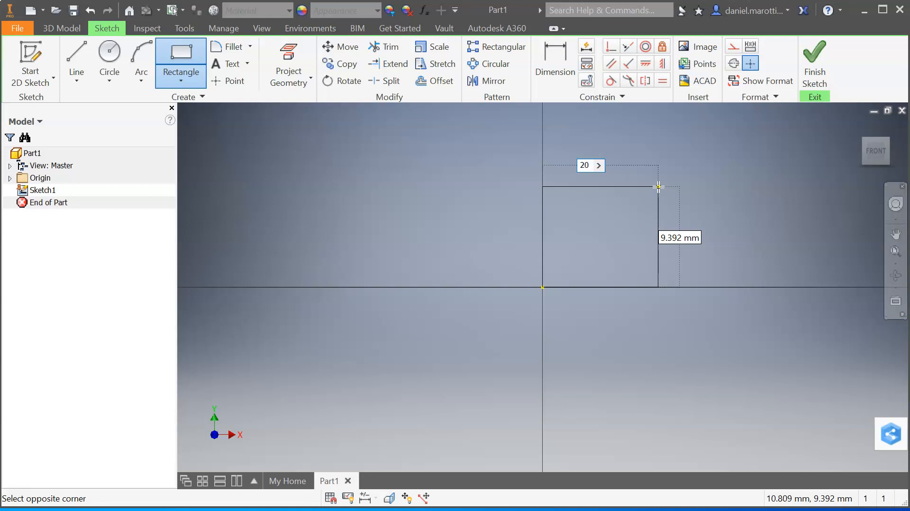
pyautogui.press('Tab')
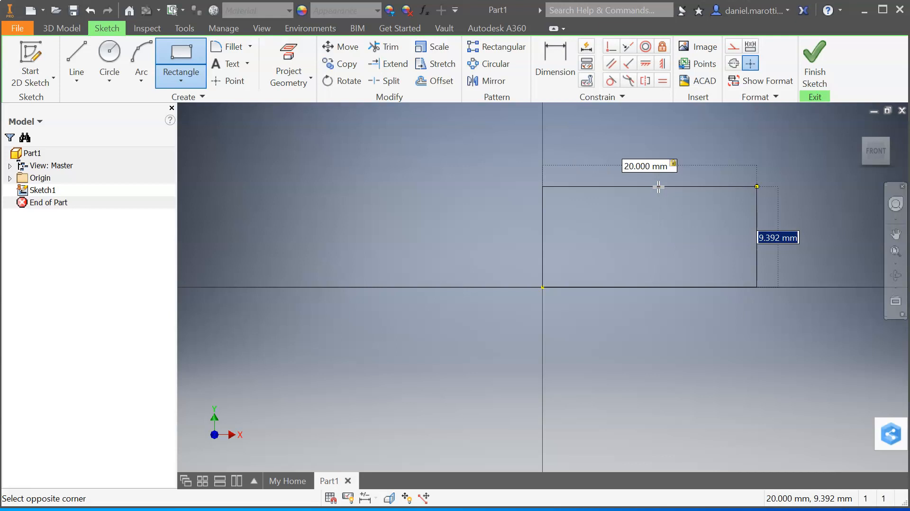
pyautogui.write('20')
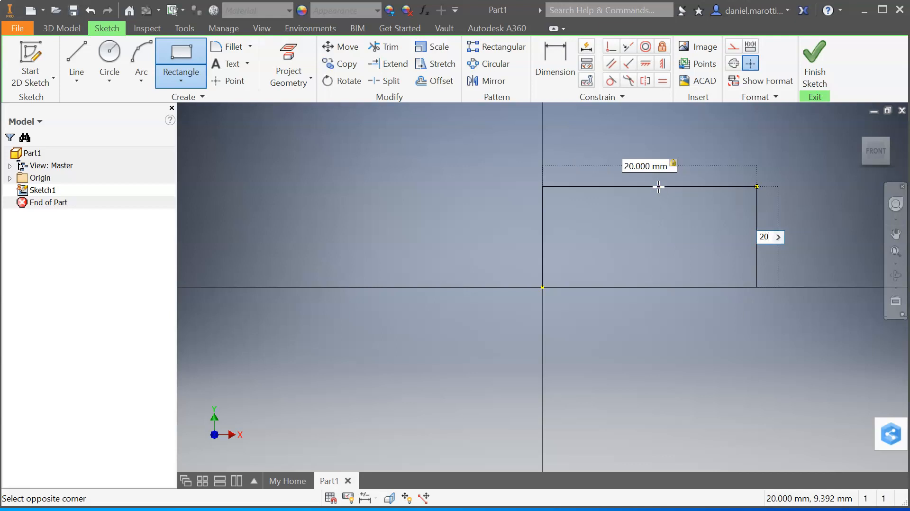
pyautogui.press('Return')
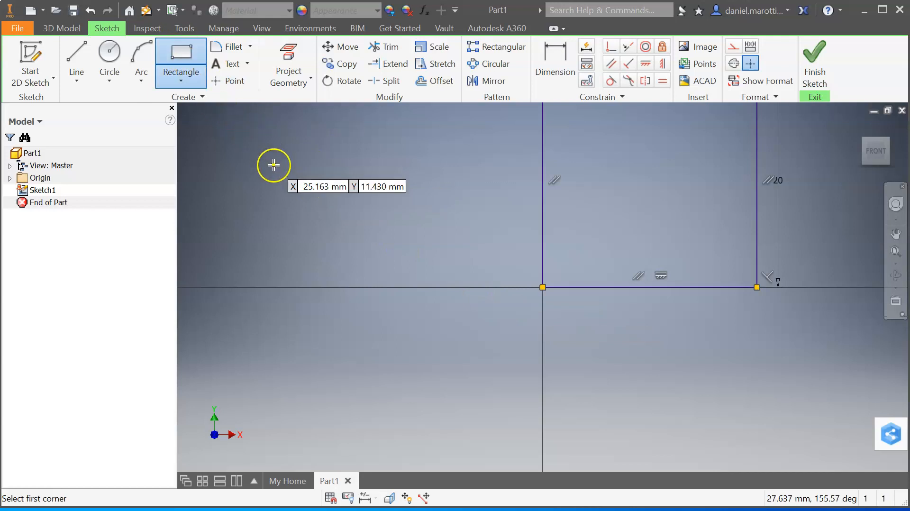
pyautogui.press('Escape')
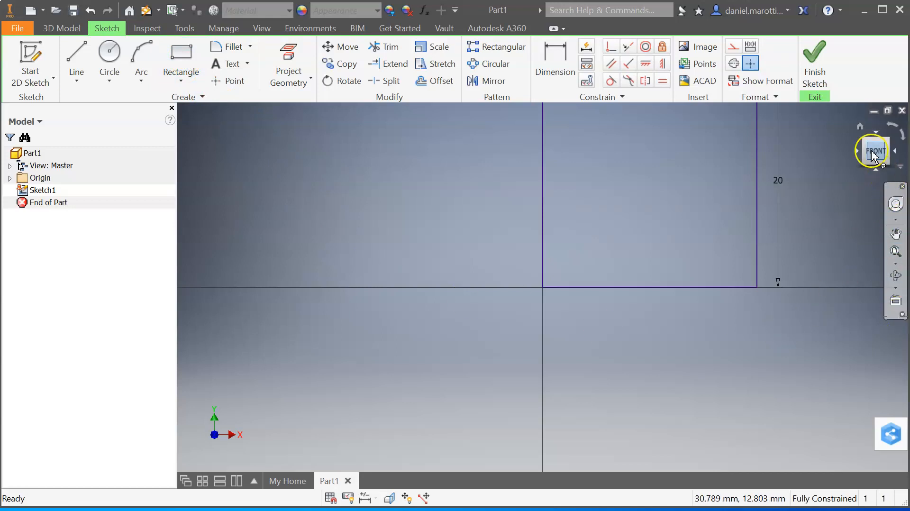
# Step: Finish the sketch and extrude the square profile 20 mm into a cube
pyautogui.moveTo(855, 165)
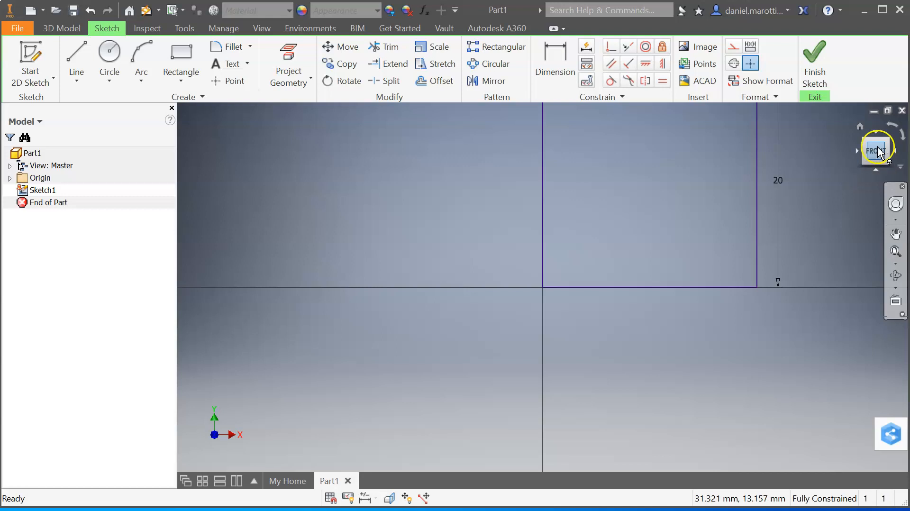
pyautogui.click(878, 158)
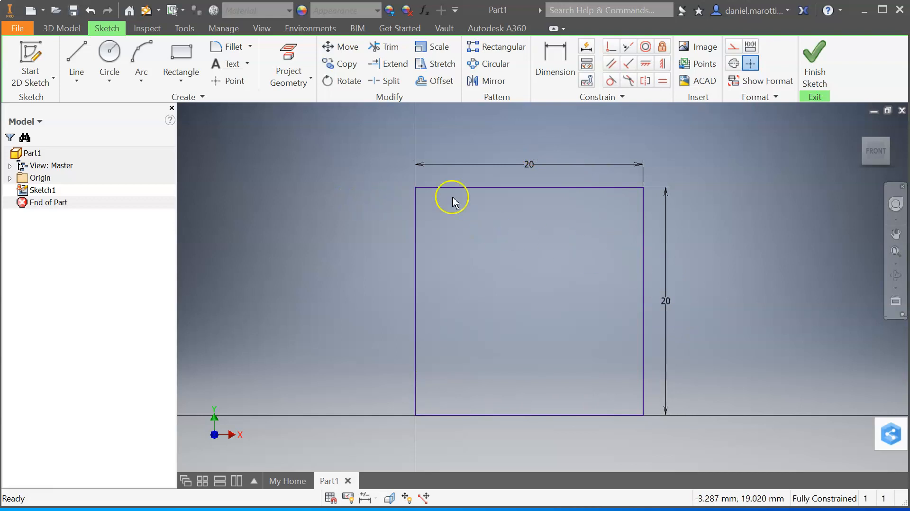
pyautogui.click(819, 64)
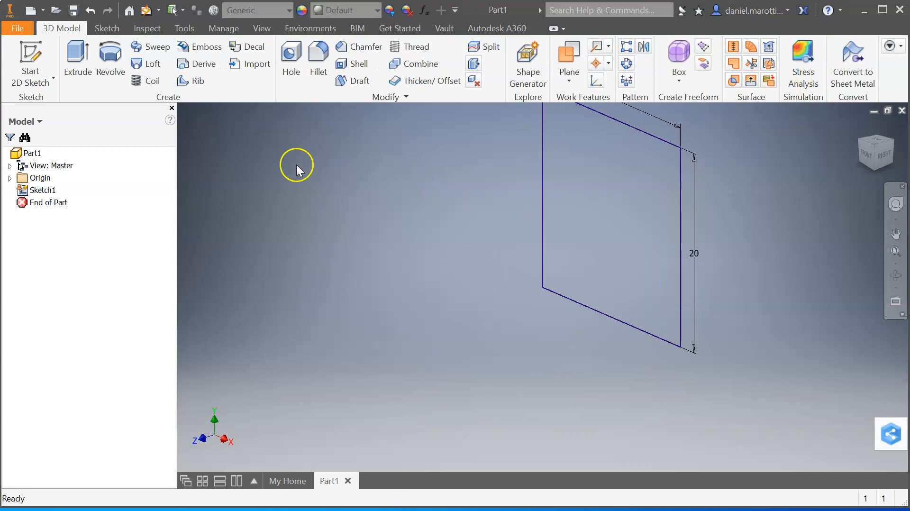
pyautogui.click(77, 63)
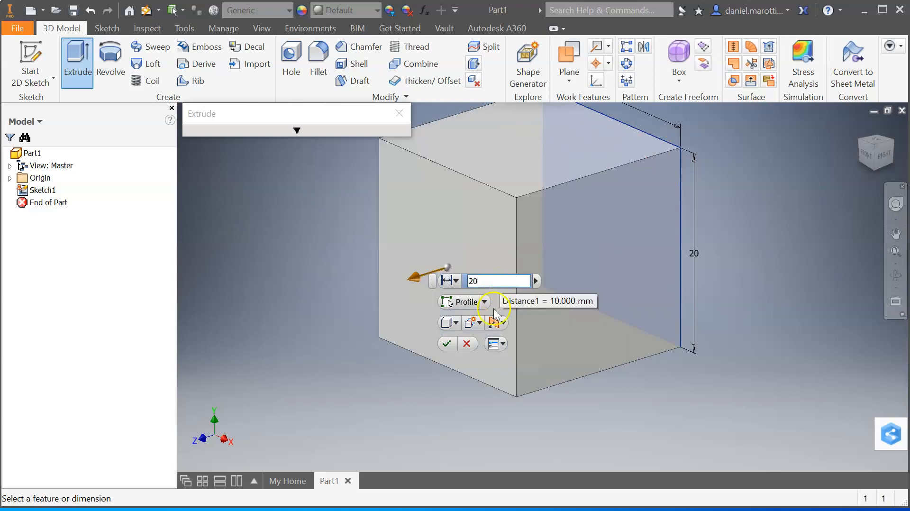
pyautogui.click(447, 345)
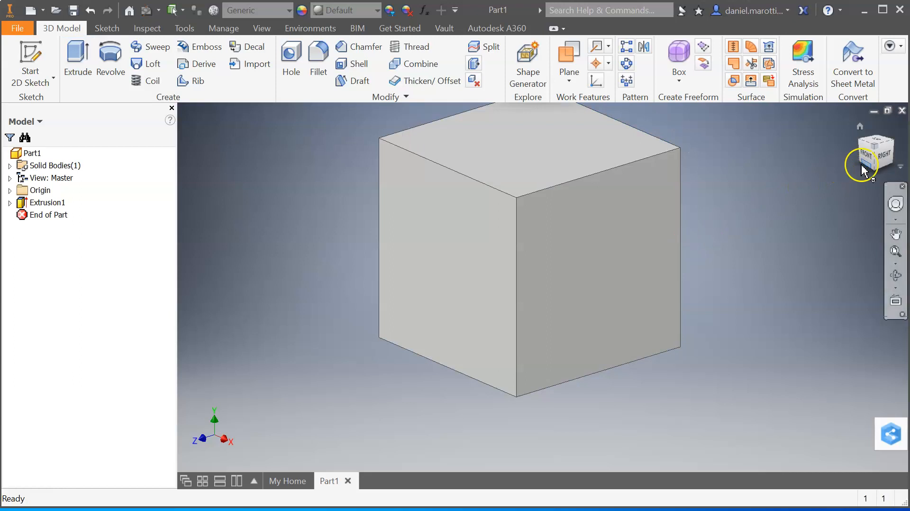
# Step: Inspect the cube in standard views, including its left side and several corner views
pyautogui.click(893, 142)
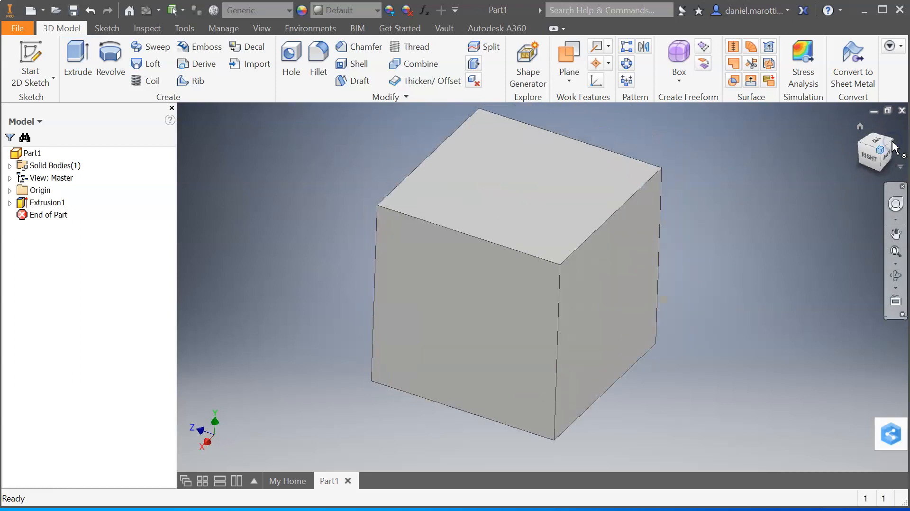
pyautogui.click(894, 149)
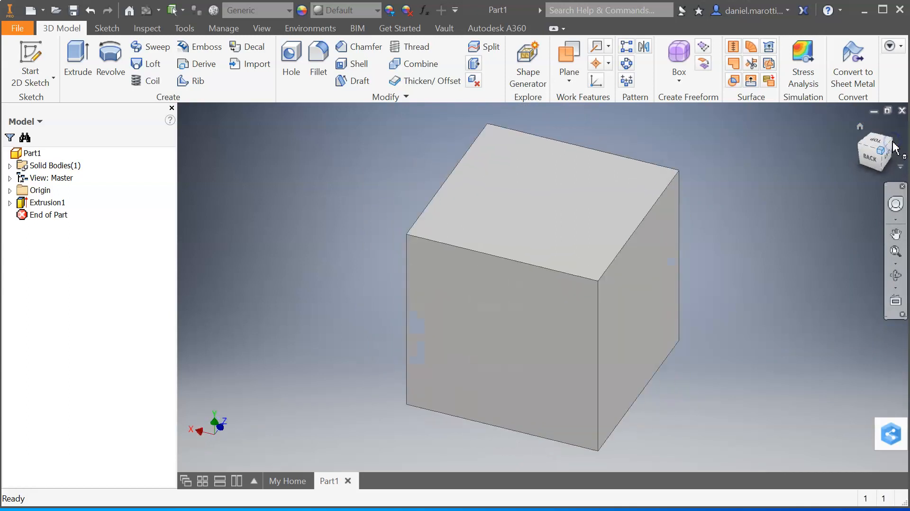
pyautogui.click(885, 154)
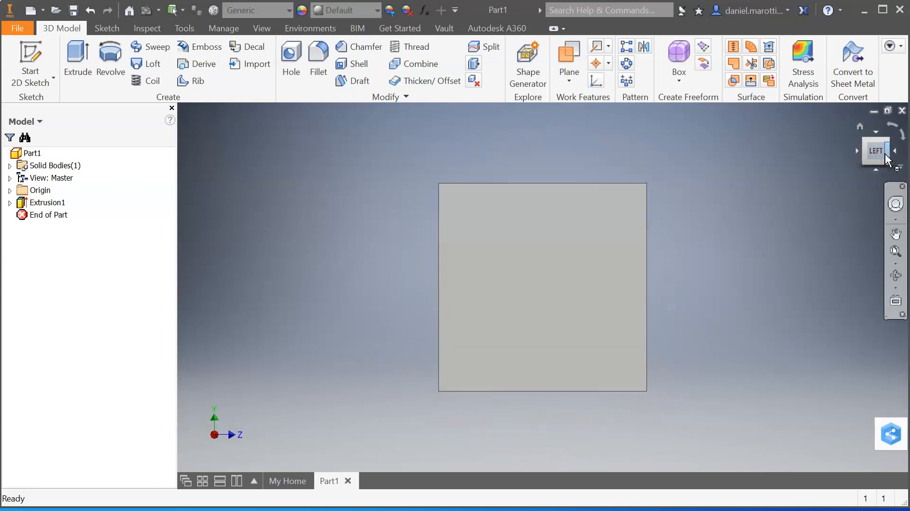
pyautogui.click(878, 134)
pyautogui.click(878, 135)
pyautogui.click(892, 127)
pyautogui.click(893, 128)
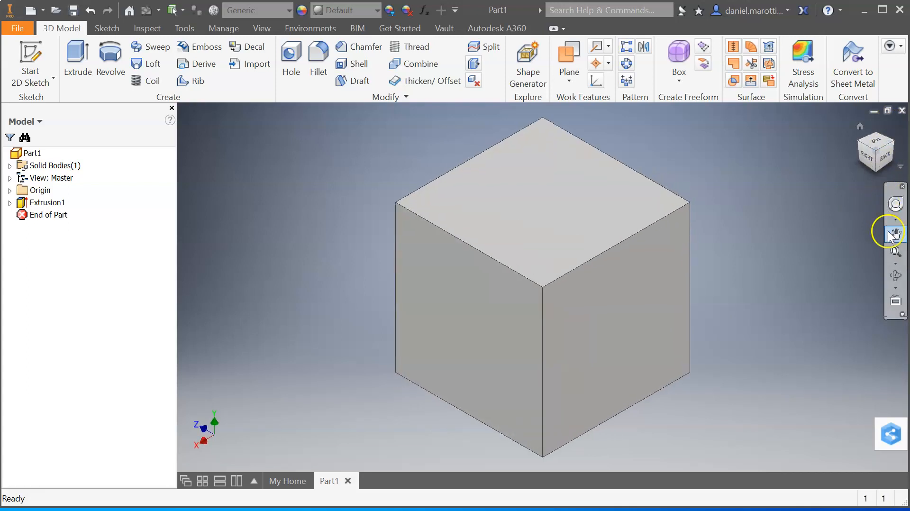
# Step: Orbit the cube freely until its bottom face is in front and pan the view slightly
pyautogui.click(898, 276)
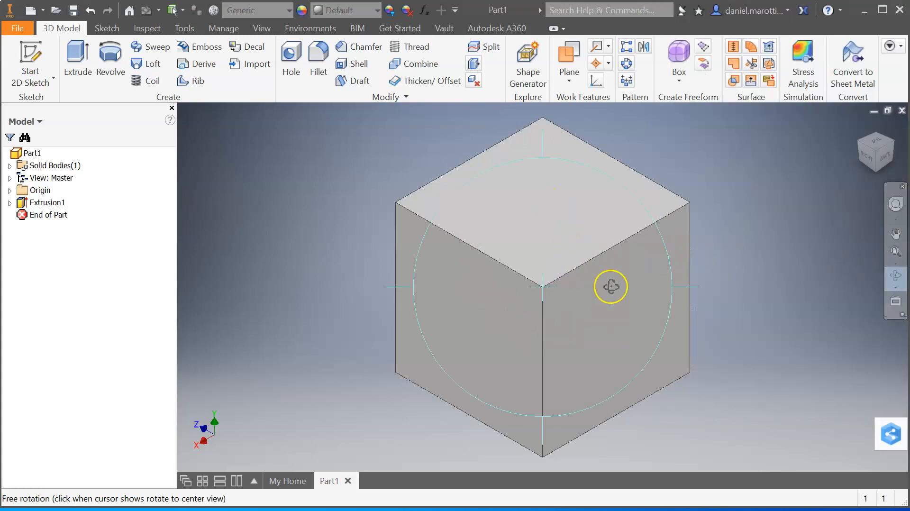
pyautogui.moveTo(600, 293); pyautogui.dragTo(618, 304)
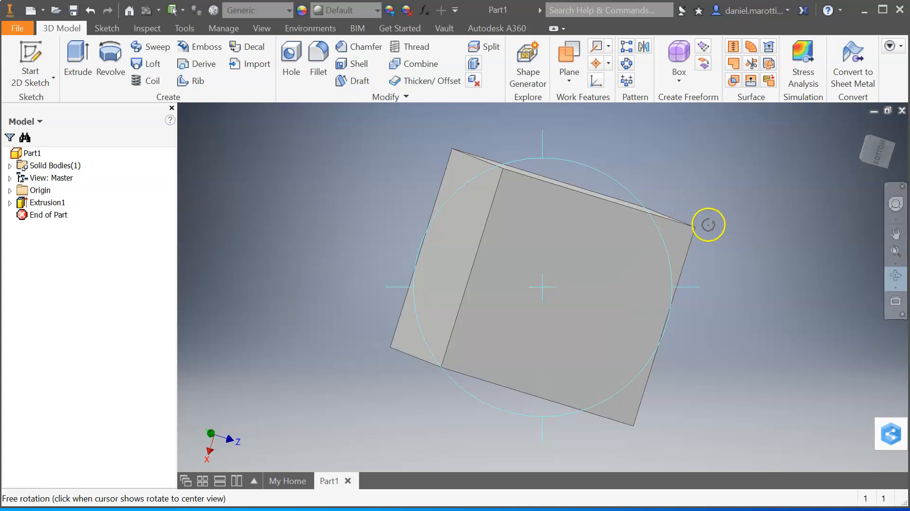
pyautogui.moveTo(656, 164); pyautogui.dragTo(513, 354)
pyautogui.moveTo(578, 252); pyautogui.dragTo(574, 278)
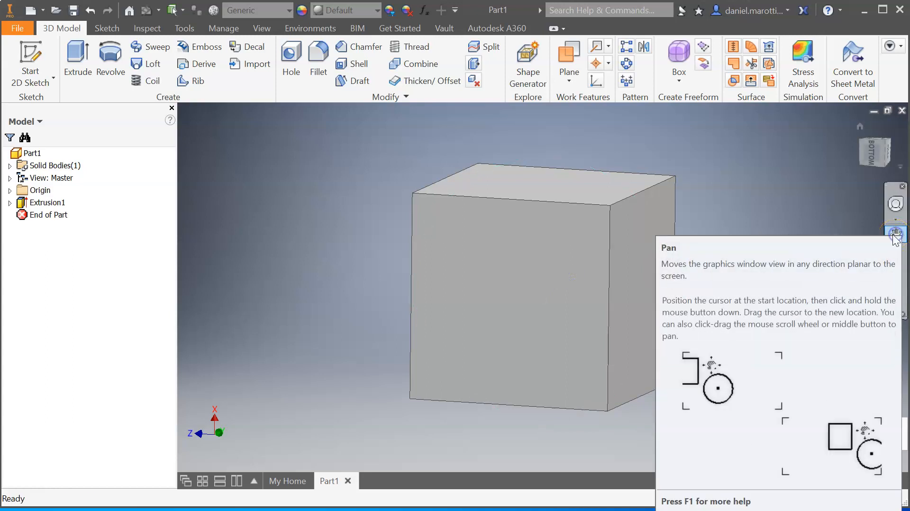
pyautogui.click(895, 233)
pyautogui.moveTo(530, 237); pyautogui.dragTo(510, 222)
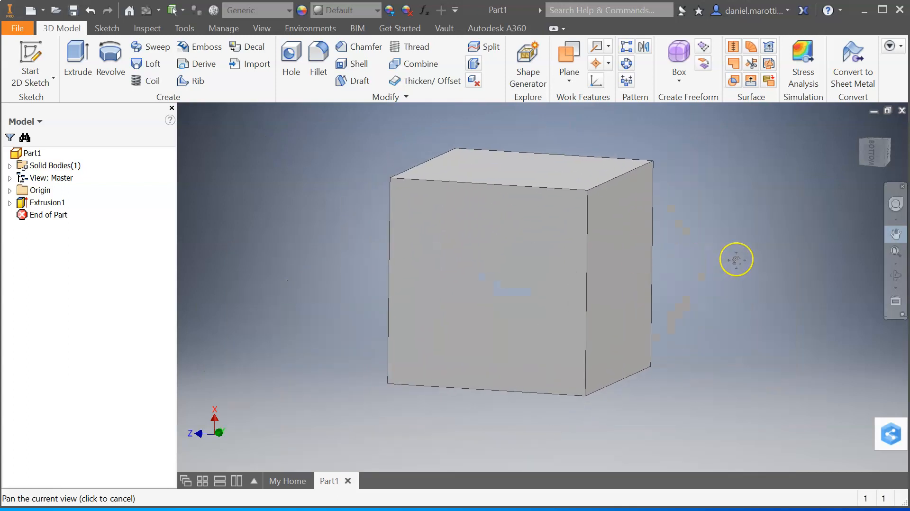
pyautogui.click(728, 228)
pyautogui.click(896, 232)
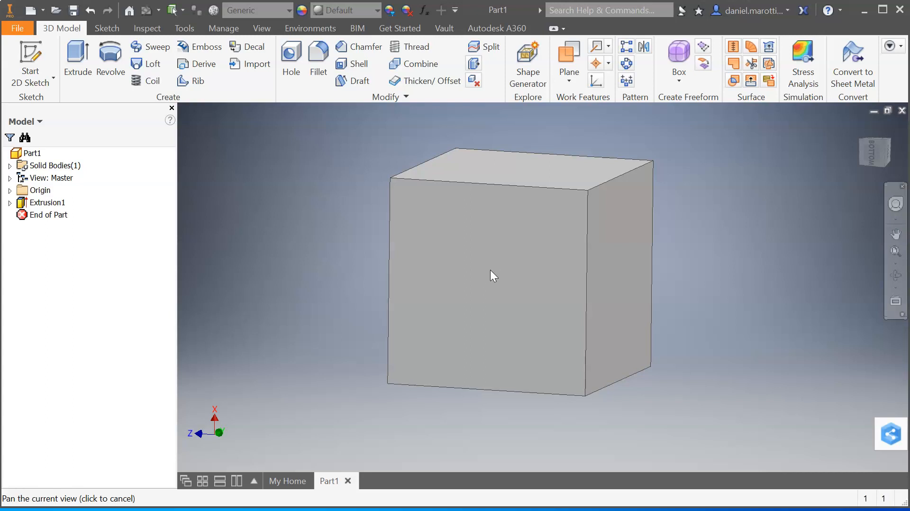
pyautogui.click(490, 269)
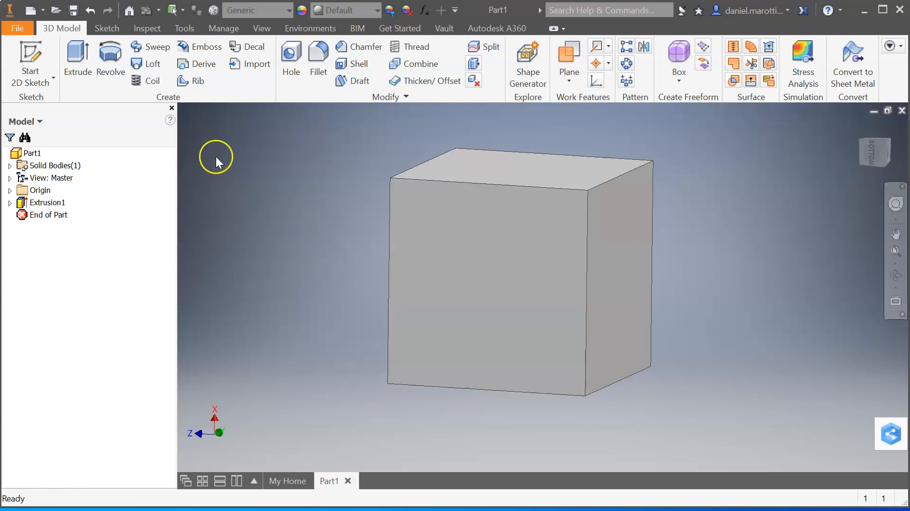
# Step: Start a 2D sketch on the cube's bottom face, with the whole face in view
pyautogui.click(28, 53)
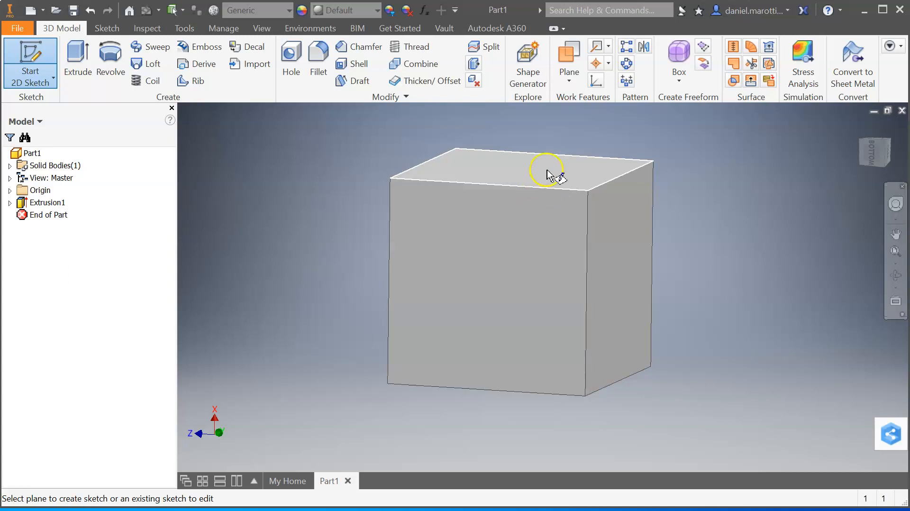
pyautogui.click(477, 266)
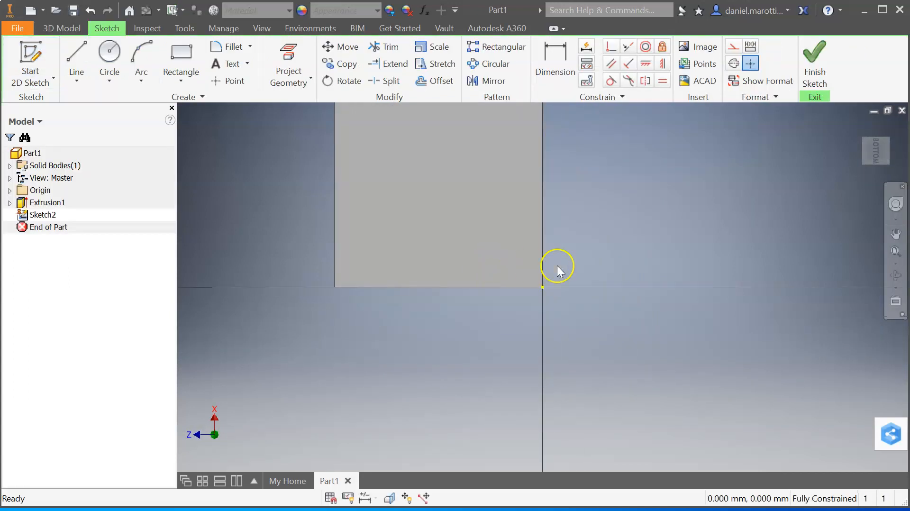
pyautogui.click(878, 152)
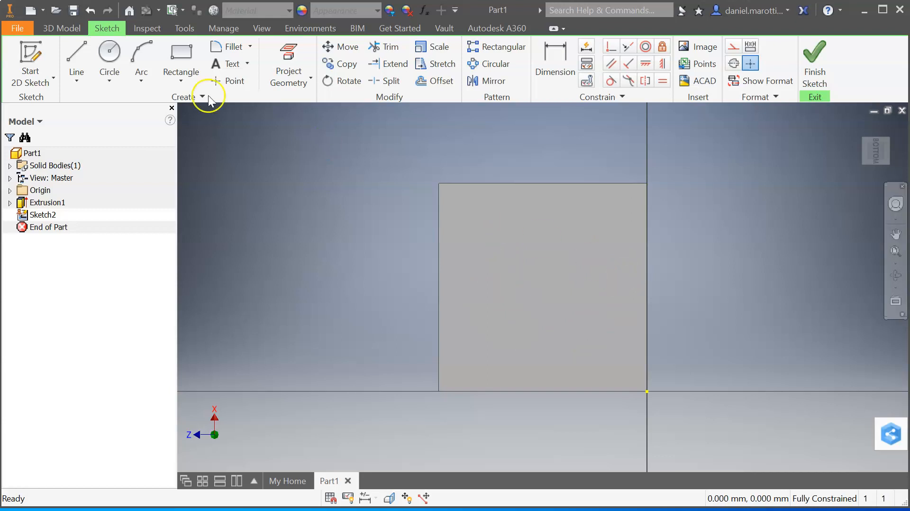
# Step: Draw a circle 10 mm in diameter near the centre of the cube's bottom face
pyautogui.click(110, 54)
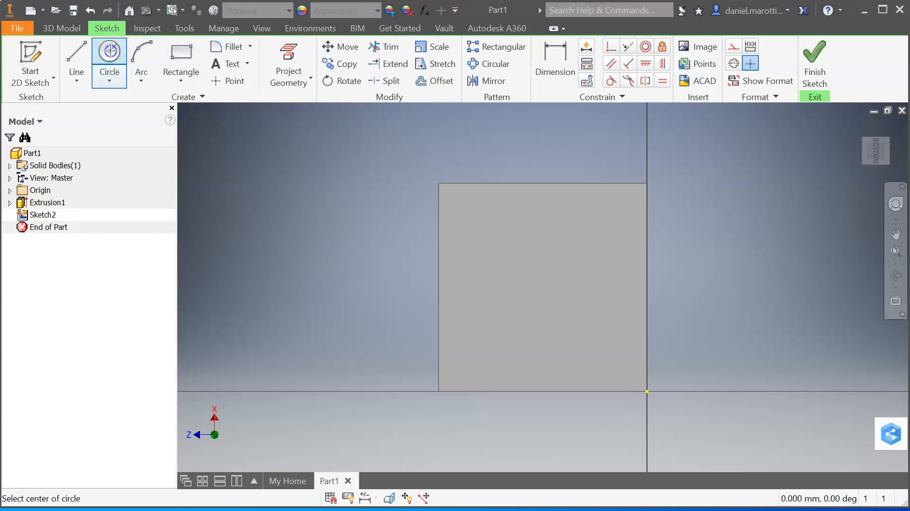
pyautogui.click(543, 285)
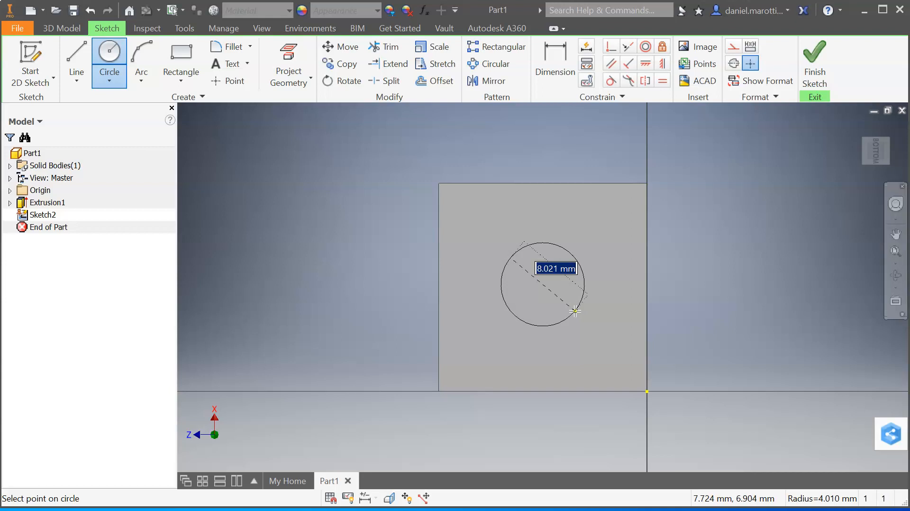
pyautogui.write('10')
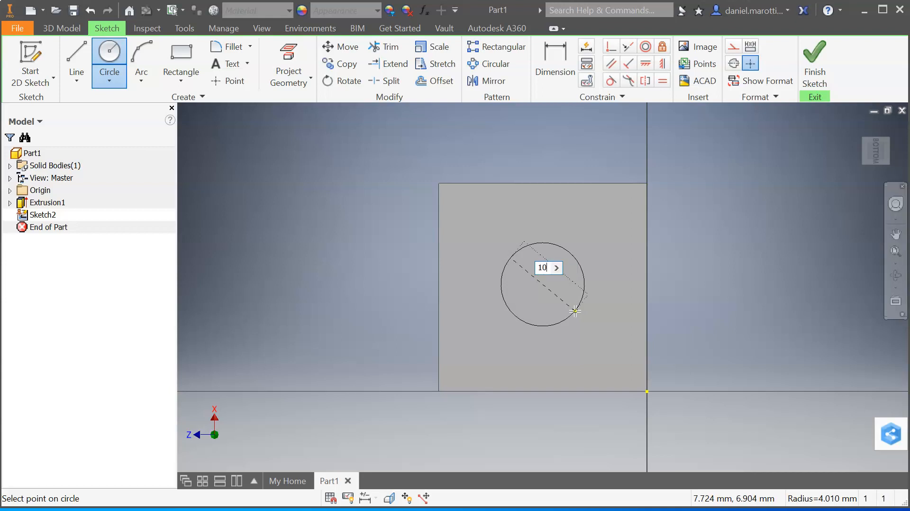
pyautogui.press('Return')
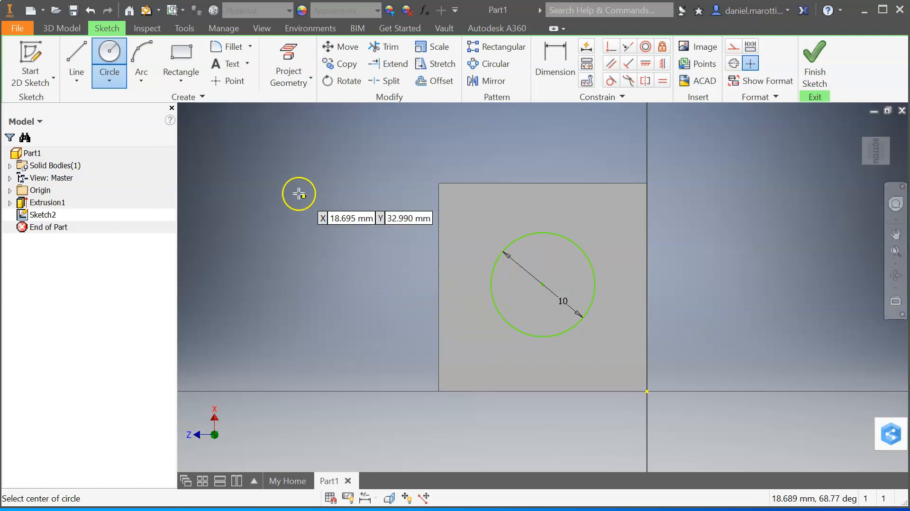
pyautogui.rightClick(265, 176)
pyautogui.click(316, 179)
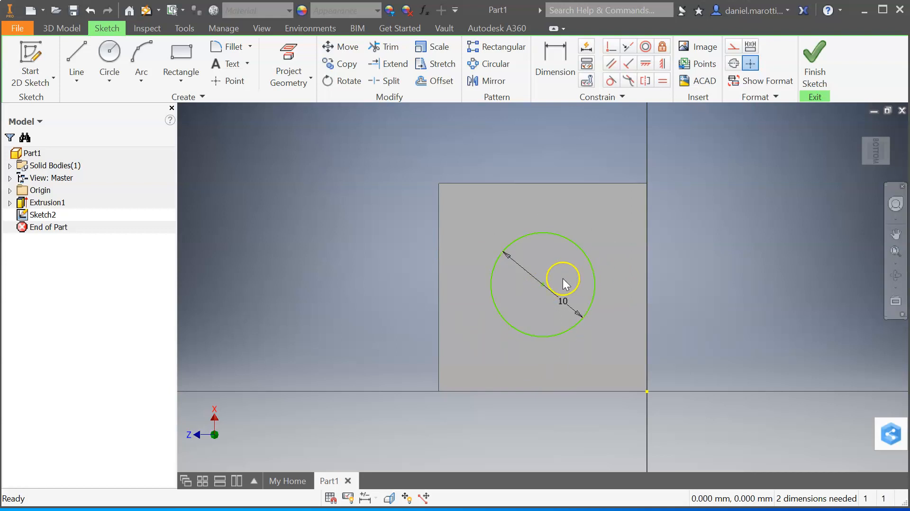
# Step: Dimension the circle's centre 10 mm from the left edge of the cube's bottom face
pyautogui.moveTo(544, 285)
pyautogui.mouseDown()
pyautogui.moveTo(544, 265)
pyautogui.moveTo(549, 304)
pyautogui.moveTo(534, 277)
pyautogui.moveTo(543, 283)
pyautogui.mouseUp()
pyautogui.click(556, 61)
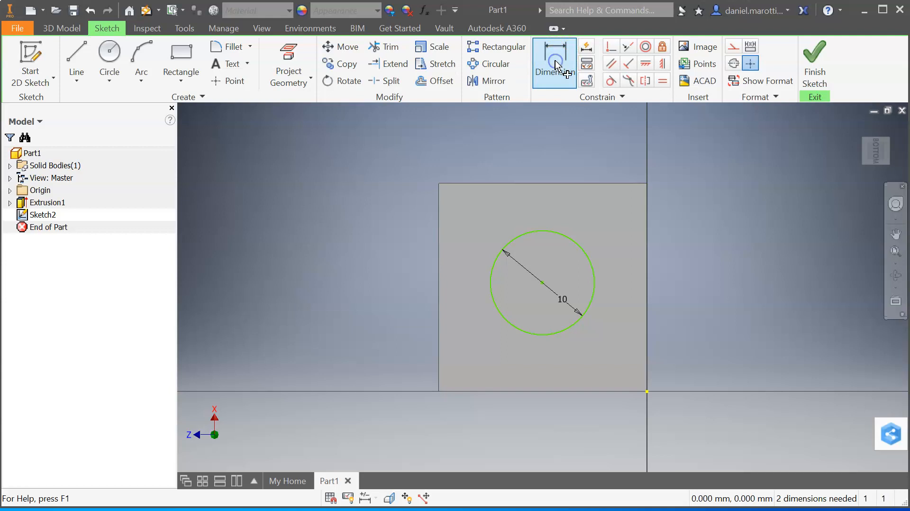
pyautogui.click(439, 252)
pyautogui.click(541, 284)
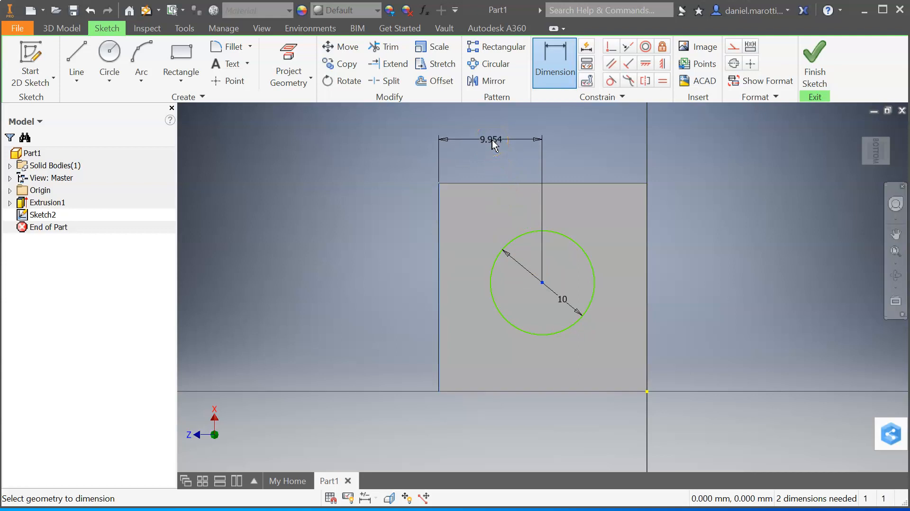
pyautogui.click(493, 145)
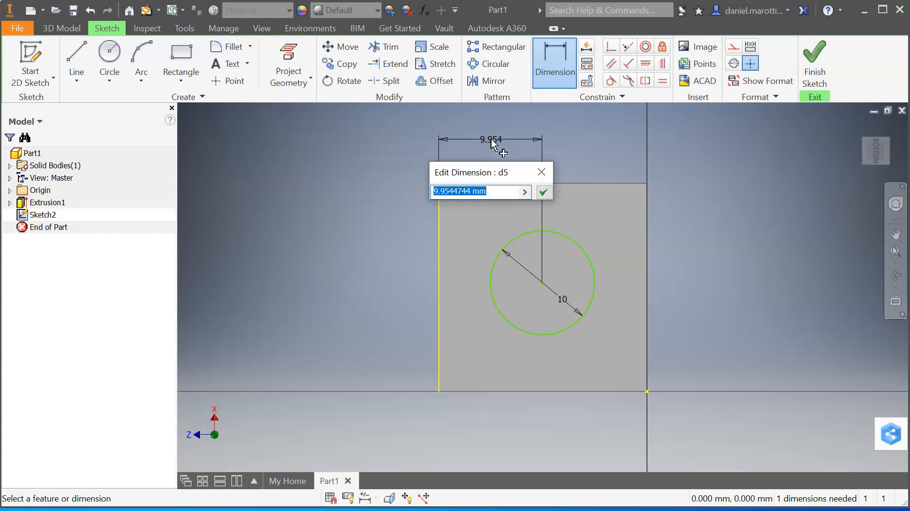
pyautogui.write('10')
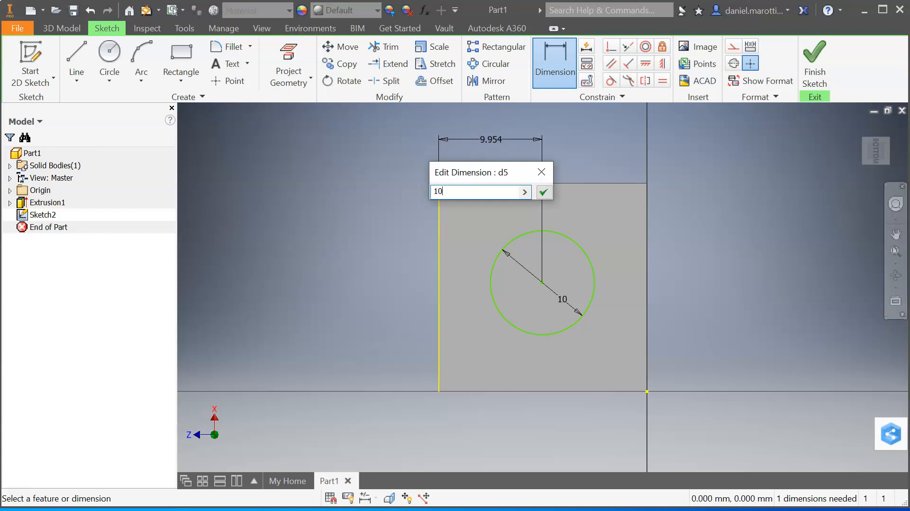
pyautogui.press('Return')
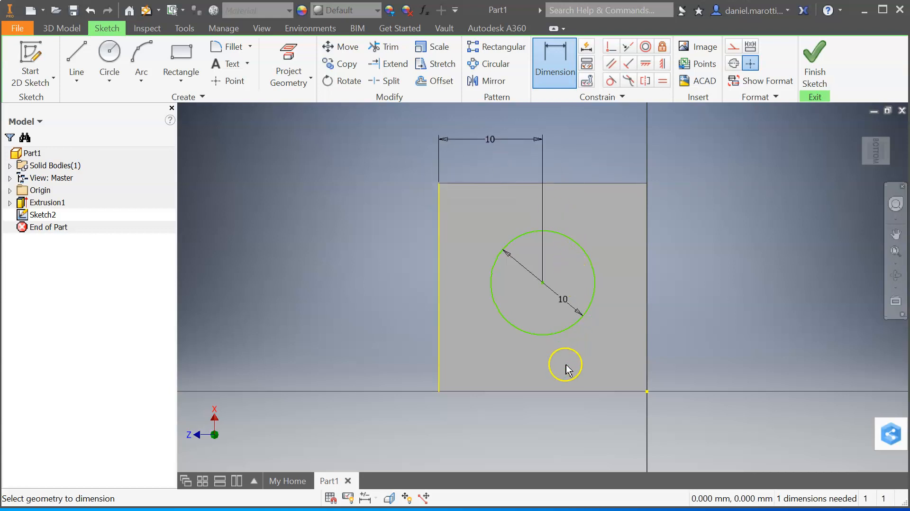
# Step: Dimension the circle's centre 10 mm from the face's lower edge and finish the sketch
pyautogui.click(564, 392)
pyautogui.click(543, 283)
pyautogui.click(711, 323)
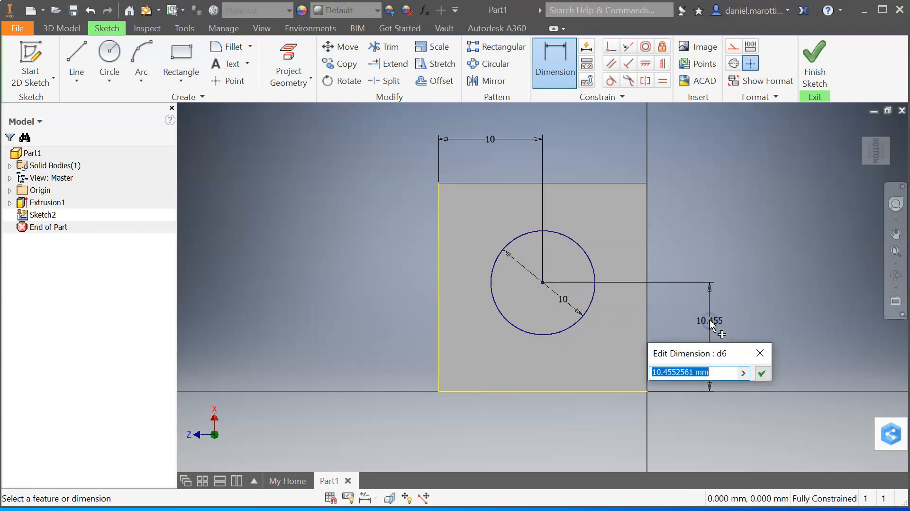
pyautogui.write('1')
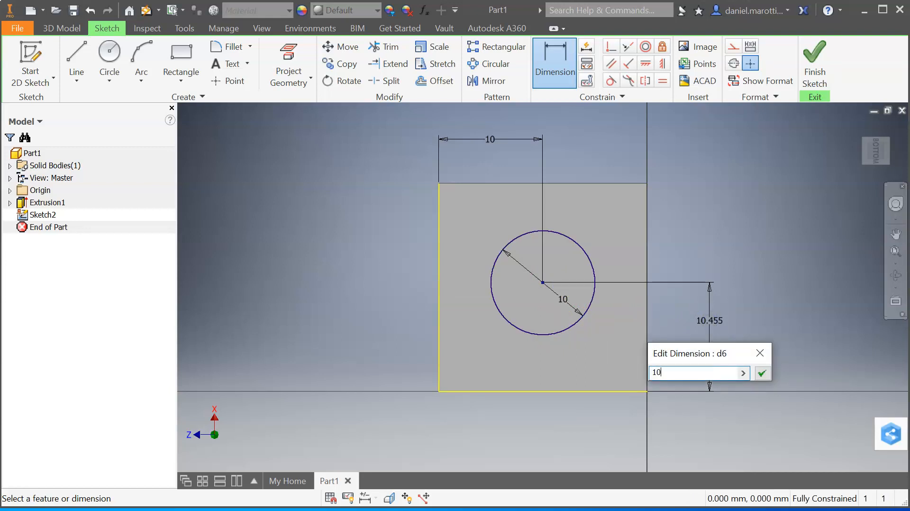
pyautogui.write('0')
pyautogui.press('Return')
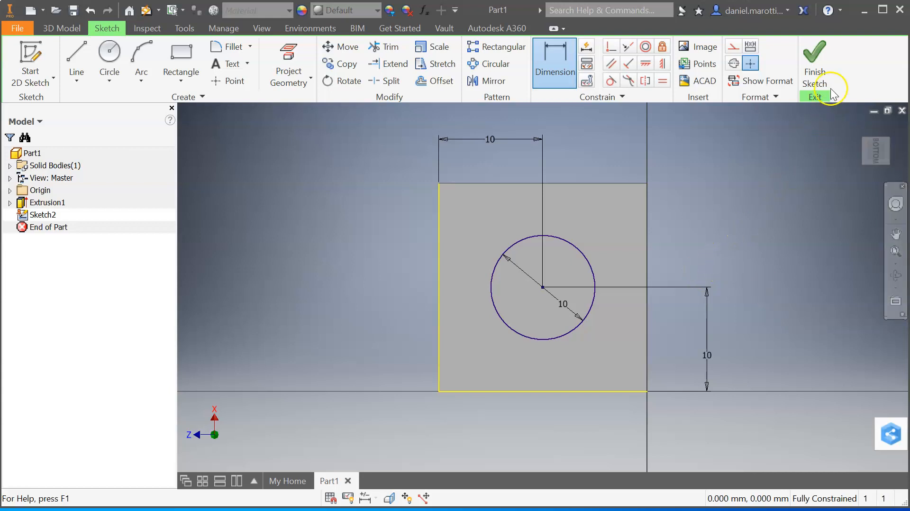
pyautogui.click(813, 64)
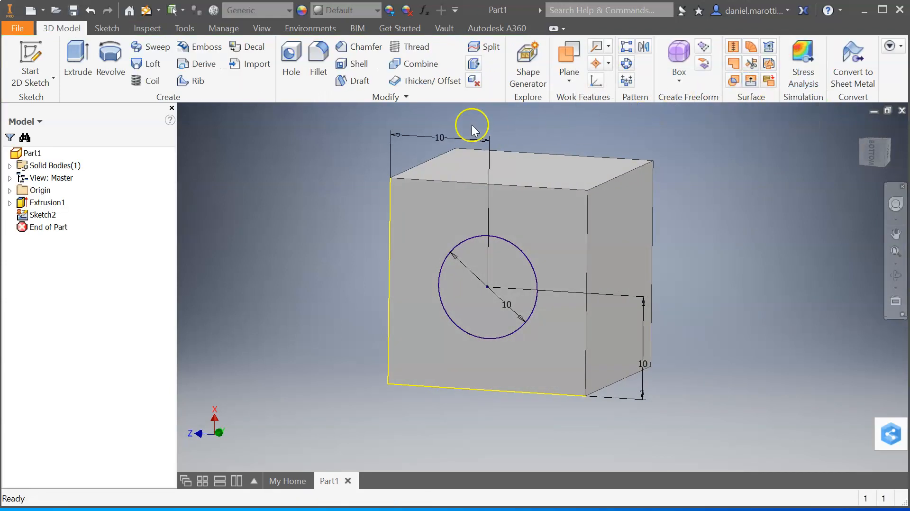
# Step: Begin an extrusion with the 10 mm circle as its profile, viewed from a corner of the cube
pyautogui.click(67, 69)
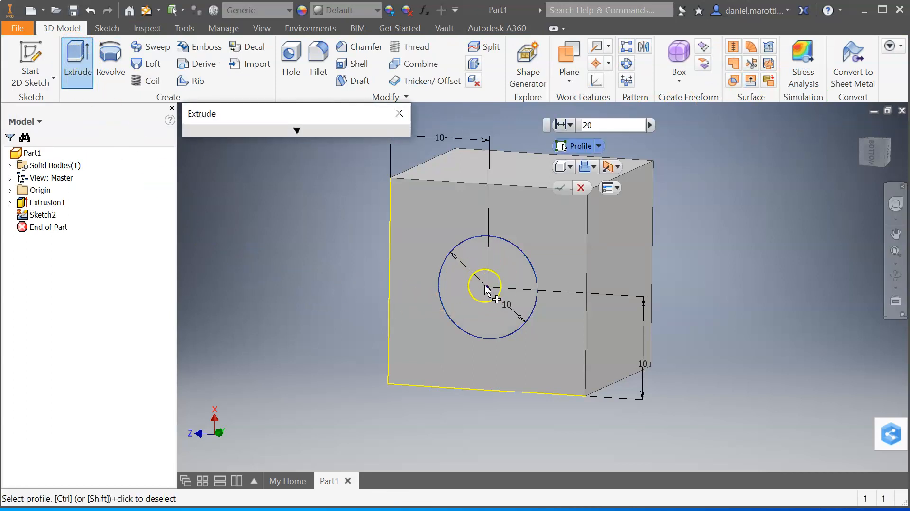
pyautogui.click(470, 289)
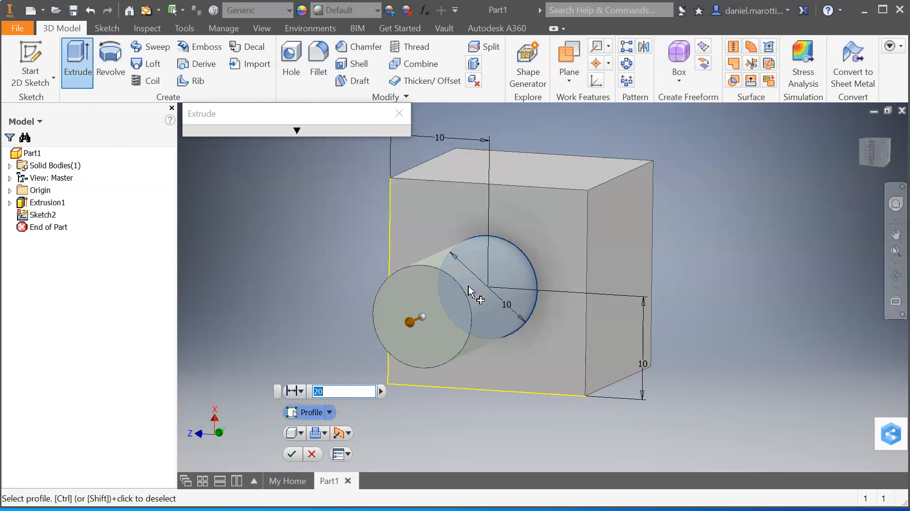
pyautogui.click(886, 145)
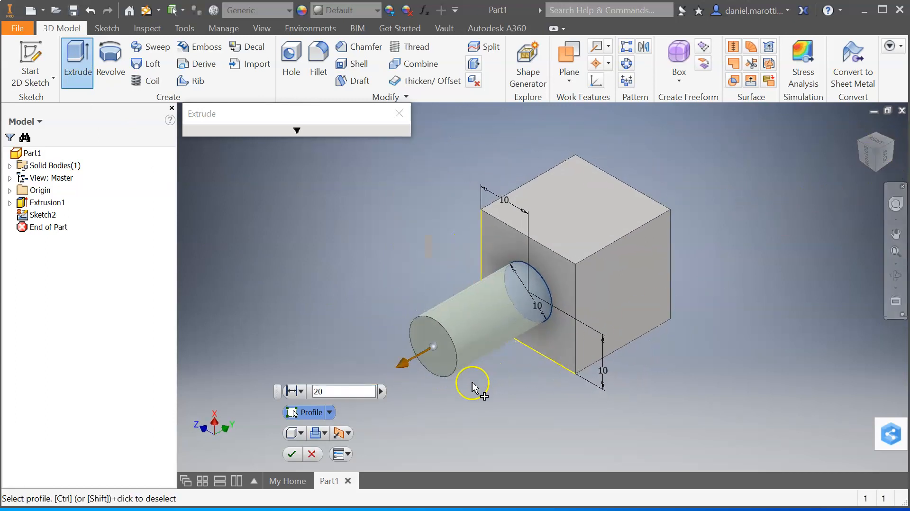
pyautogui.scroll(3, 472, 384)
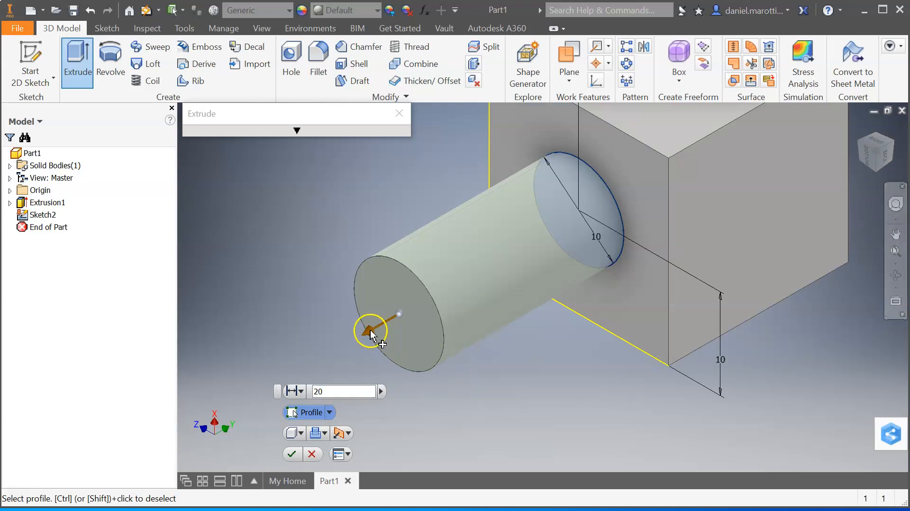
# Step: Try different lengths for the circle's extrusion directly on the preview, ending at 16.5 mm
pyautogui.moveTo(370, 330); pyautogui.dragTo(585, 252)
pyautogui.moveTo(585, 252)
pyautogui.mouseDown(button='right')
pyautogui.moveTo(558, 266)
pyautogui.moveTo(573, 258)
pyautogui.mouseUp(button='right')
pyautogui.moveTo(530, 233); pyautogui.dragTo(414, 300)
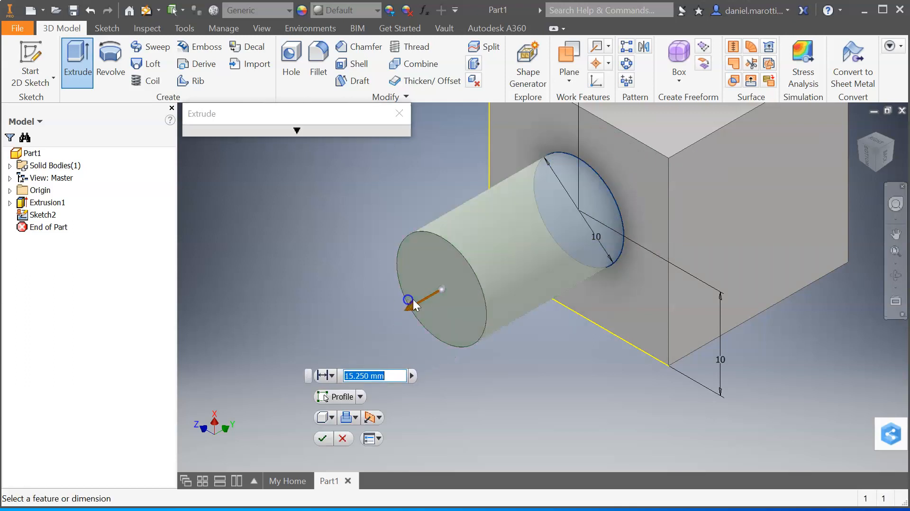
pyautogui.moveTo(402, 311); pyautogui.dragTo(397, 314)
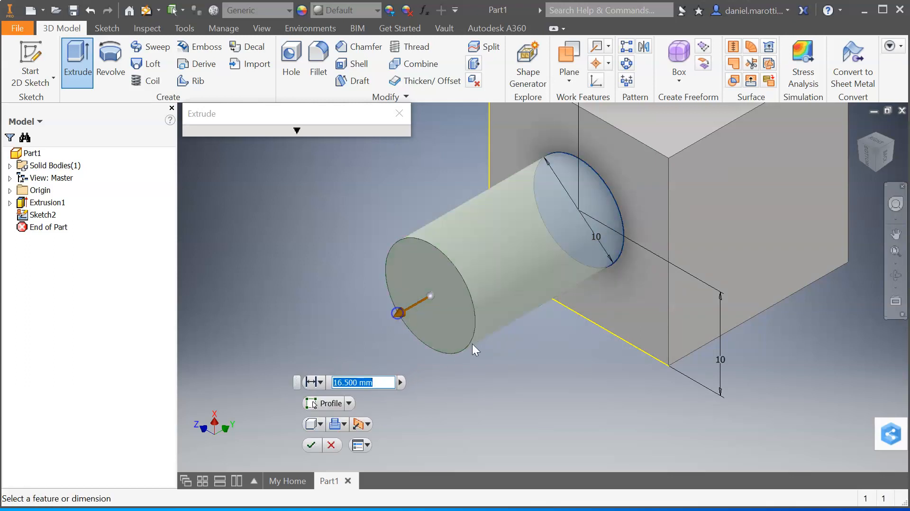
# Step: Change the circle's extrusion to a Cut in Direction 2 so that it goes into the cube
pyautogui.click(340, 425)
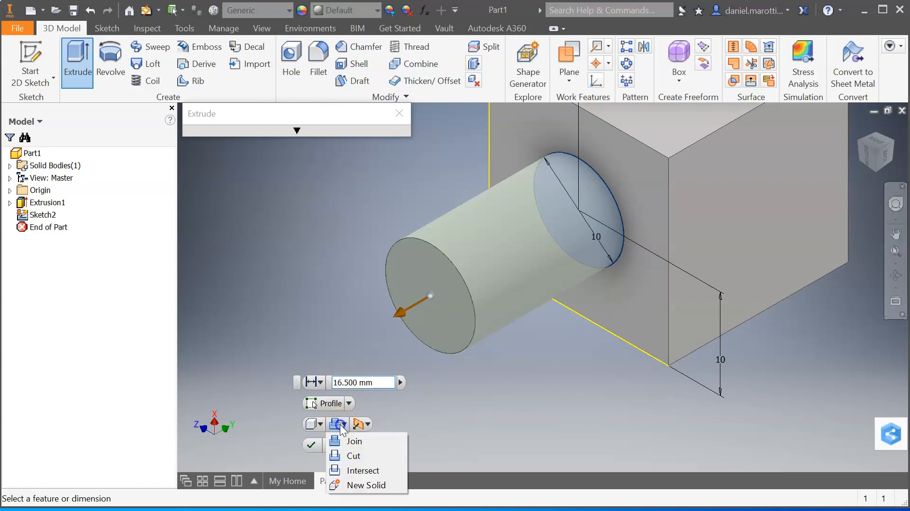
pyautogui.click(352, 457)
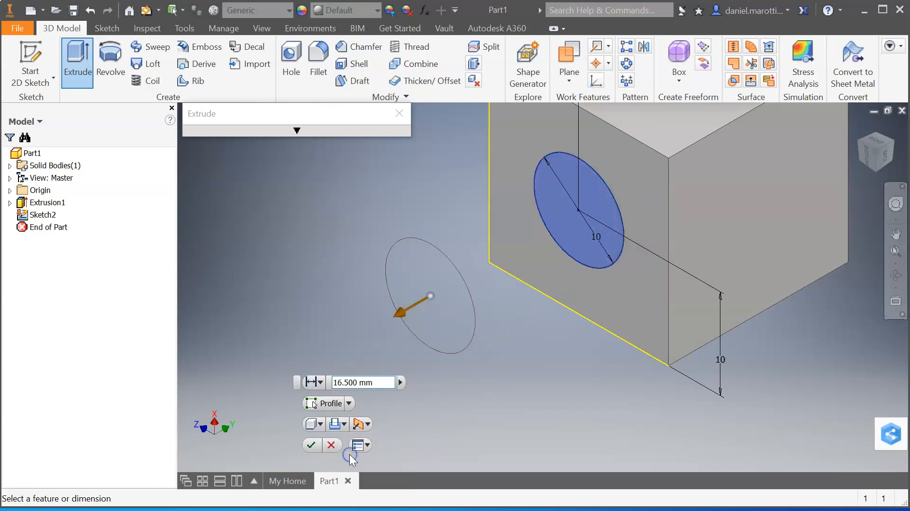
pyautogui.click(370, 426)
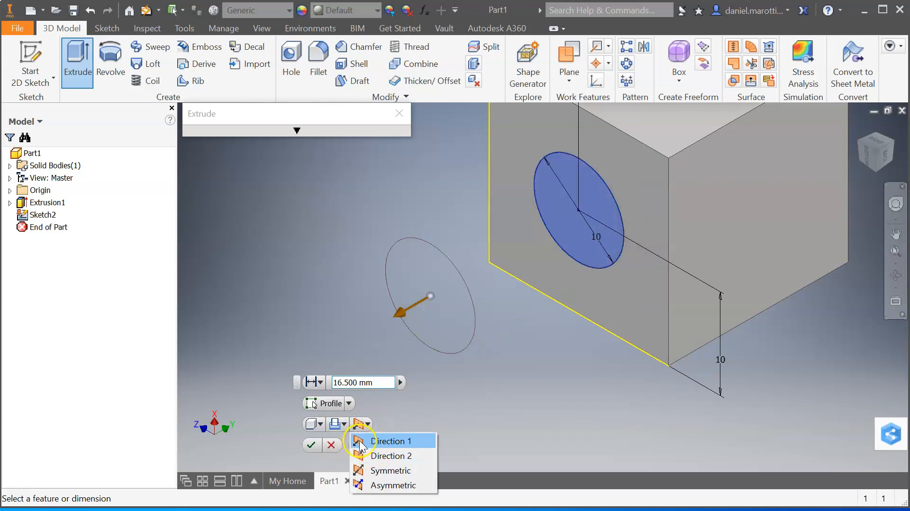
pyautogui.click(388, 456)
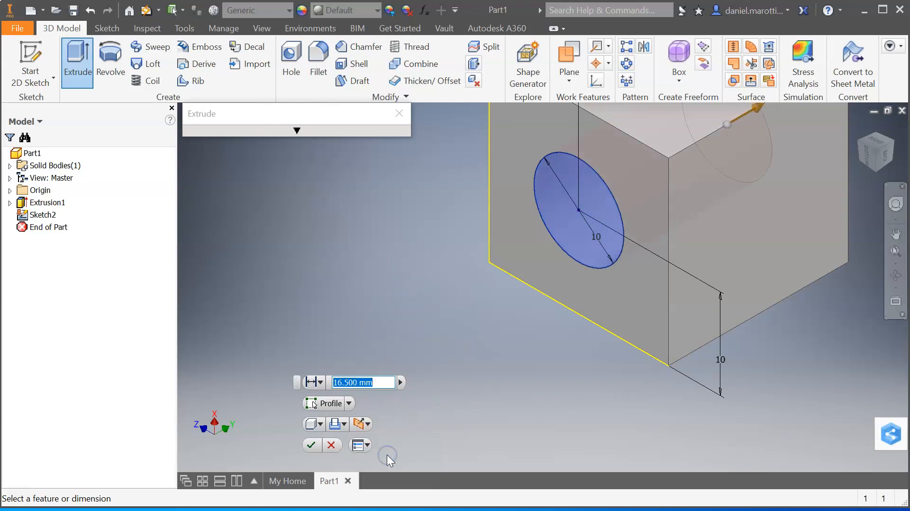
# Step: Set the circular cut's depth to 2 mm and complete the extrusion
pyautogui.click(878, 151)
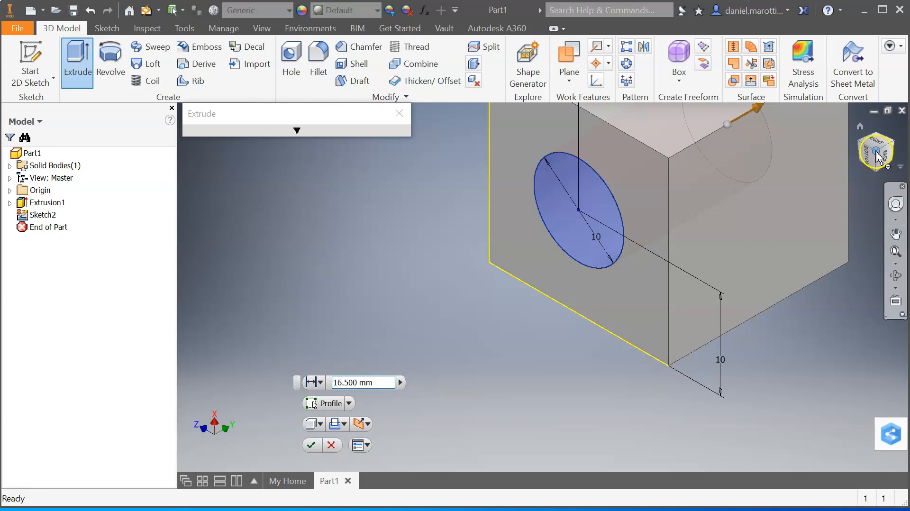
pyautogui.scroll(3, 479, 349)
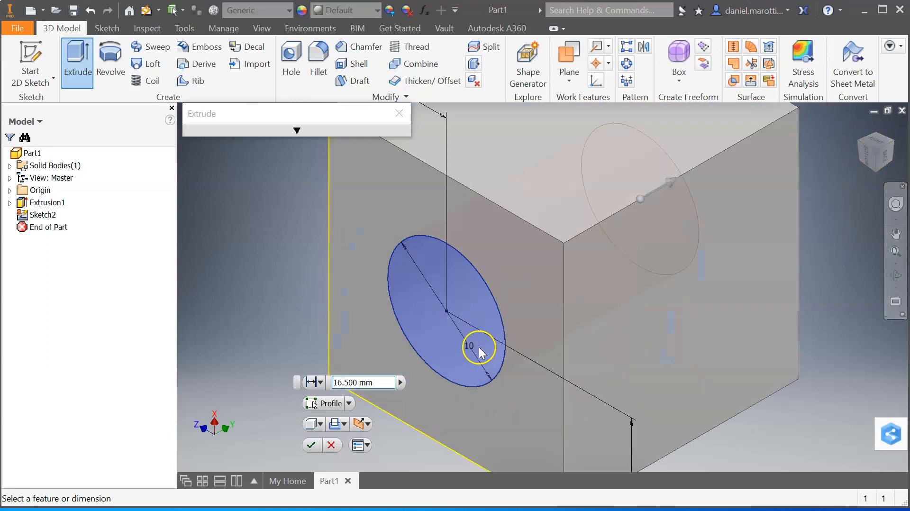
pyautogui.scroll(-3, 479, 347)
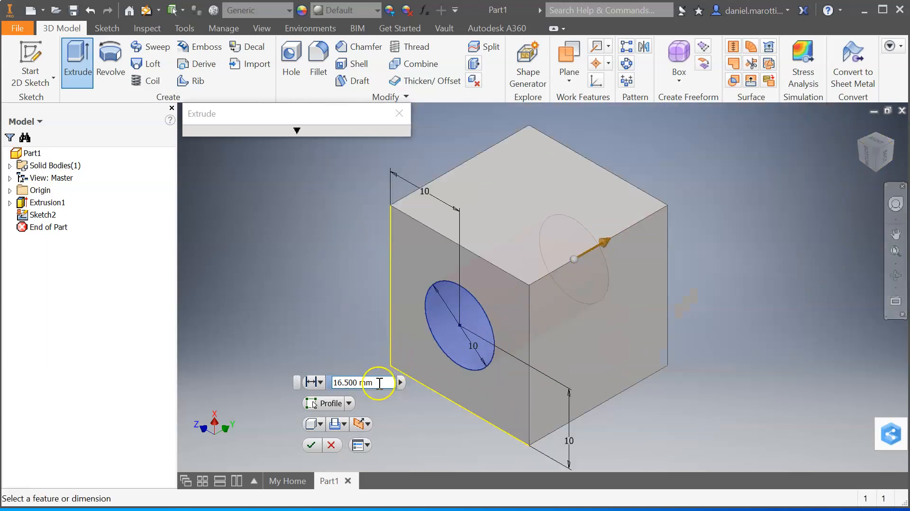
pyautogui.click(323, 383)
pyautogui.click(351, 384)
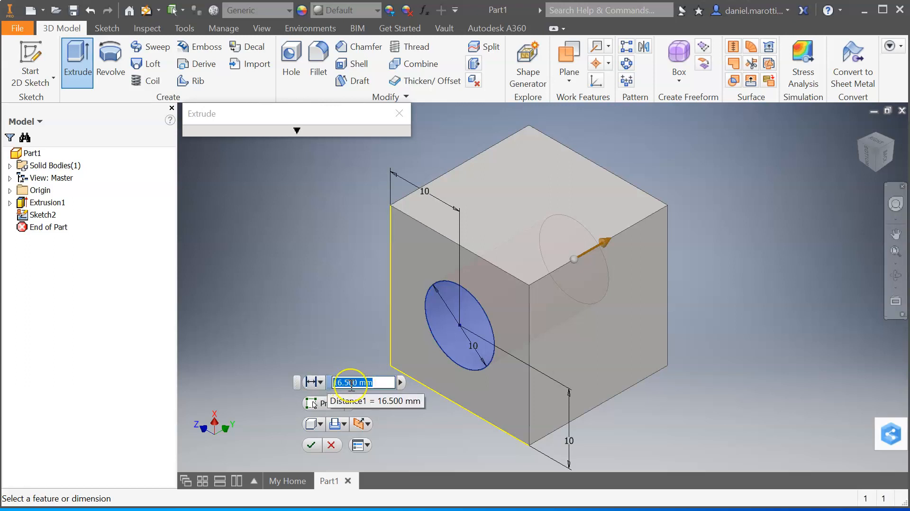
pyautogui.write('2')
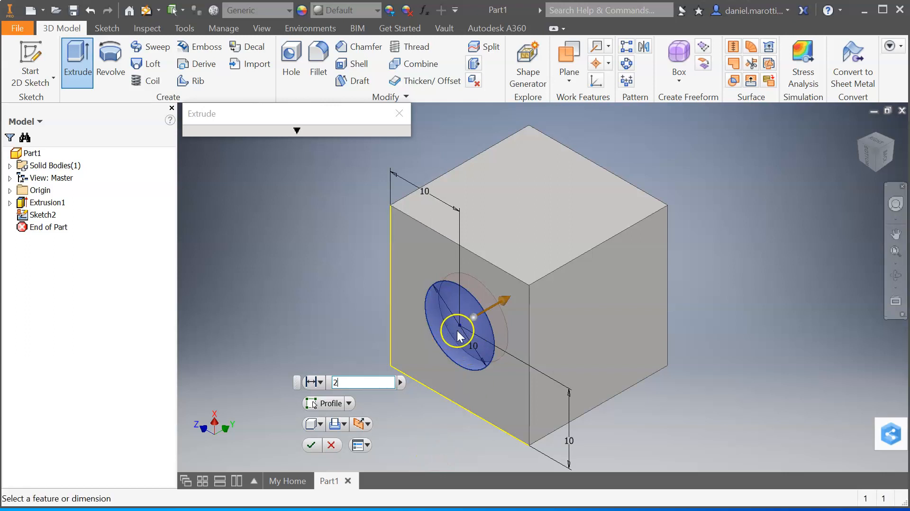
pyautogui.click(312, 443)
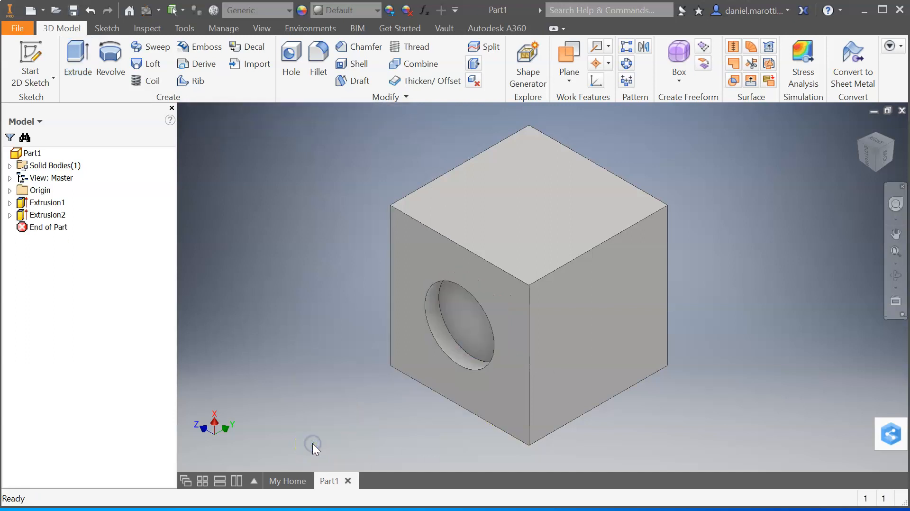
# Step: Check the circular pocket from several sides and start a 2D sketch on the cube's right face
pyautogui.click(877, 150)
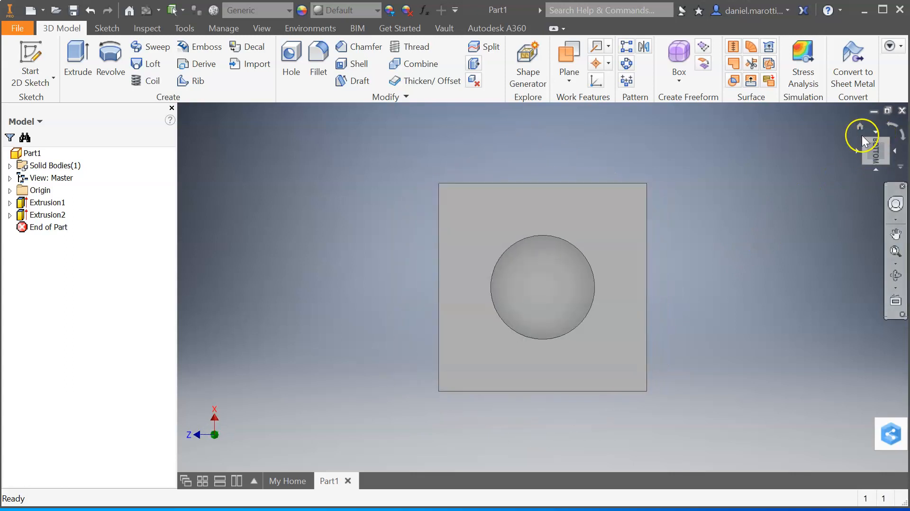
pyautogui.click(864, 142)
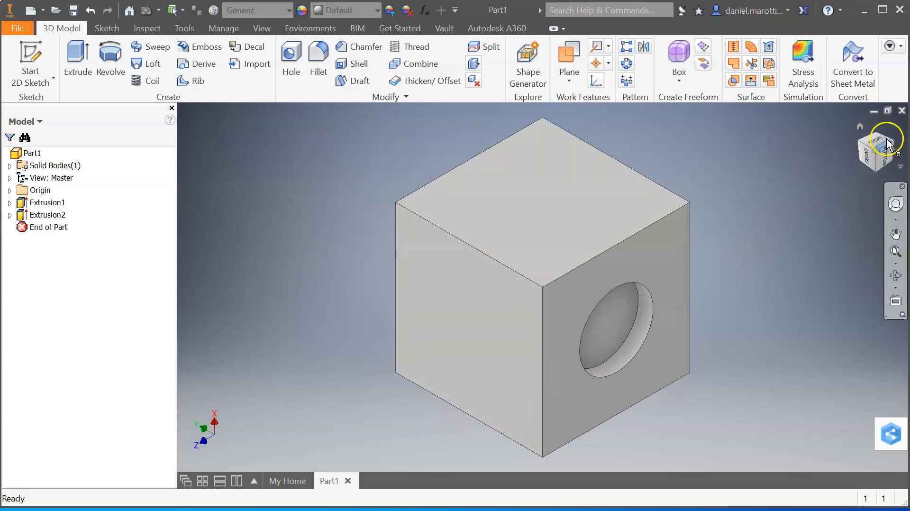
pyautogui.click(883, 147)
pyautogui.click(890, 143)
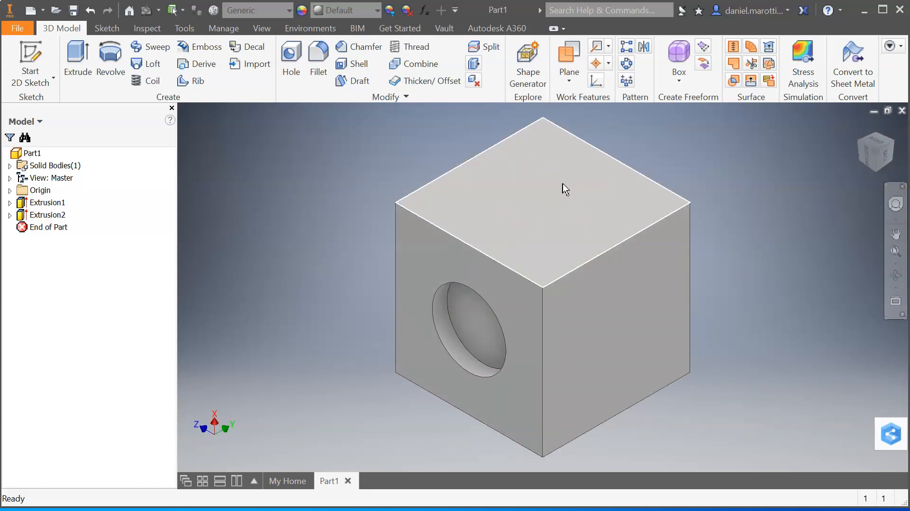
pyautogui.click(33, 52)
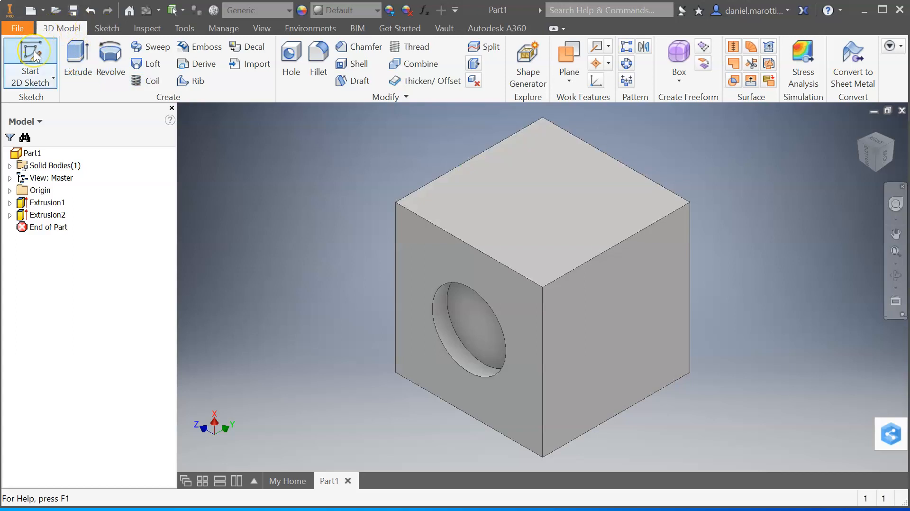
pyautogui.click(33, 50)
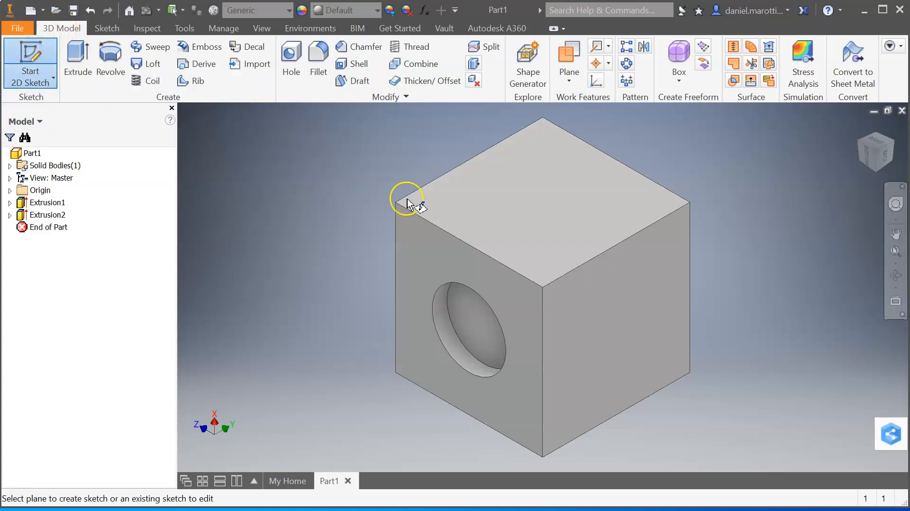
pyautogui.click(582, 218)
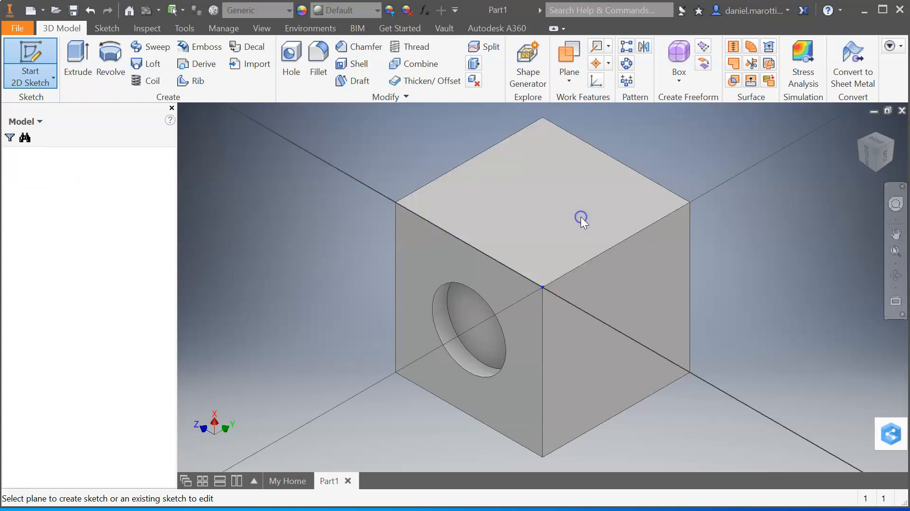
pyautogui.click(878, 151)
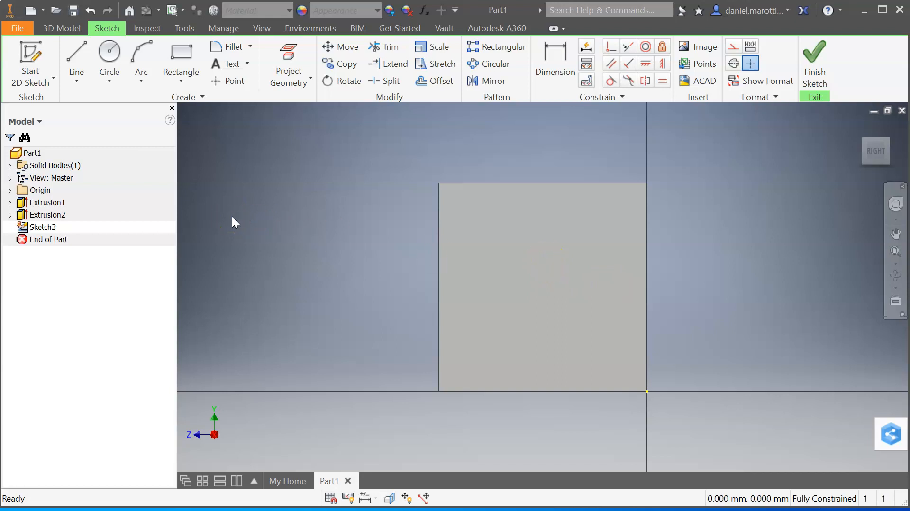
# Step: Draw a two-point rectangle inside the cube's right face, leaving a narrow margin along all four edges
pyautogui.click(182, 53)
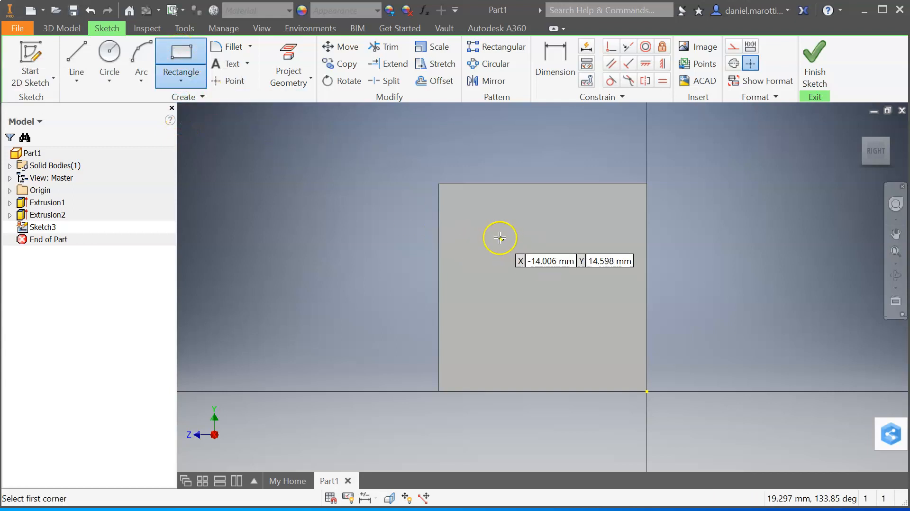
pyautogui.click(463, 211)
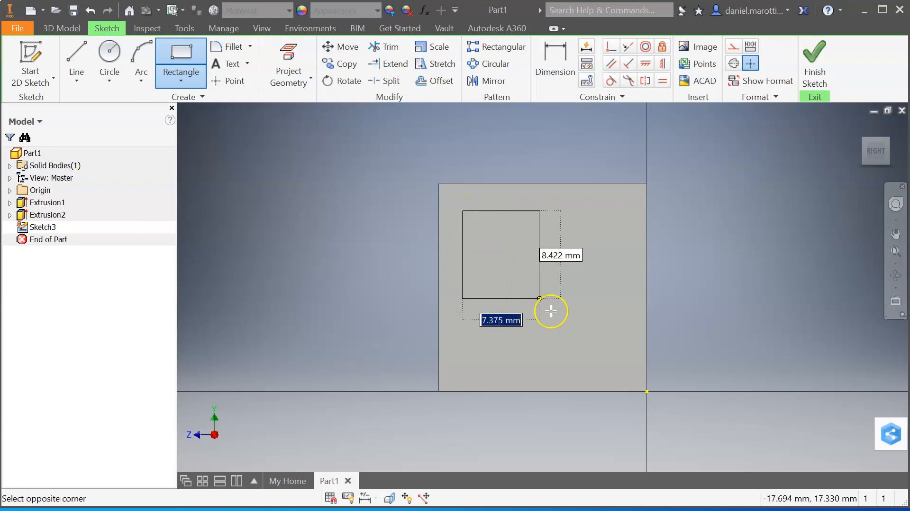
pyautogui.click(626, 371)
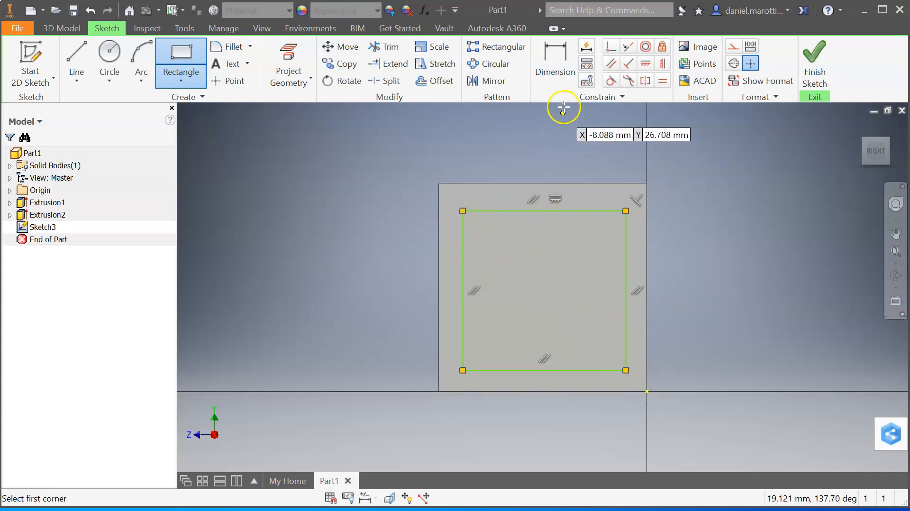
# Step: Dimension the gap between the rectangle's left side and the face's left edge to 2 mm
pyautogui.click(559, 59)
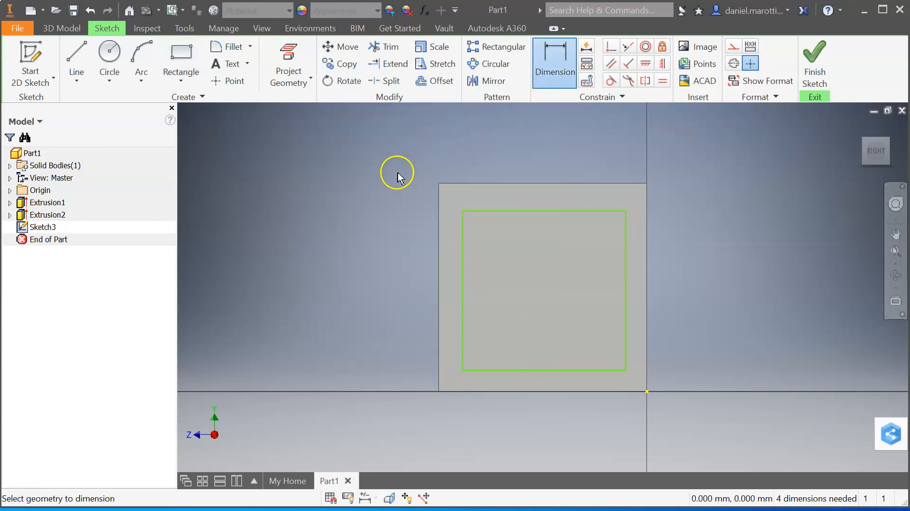
pyautogui.click(440, 285)
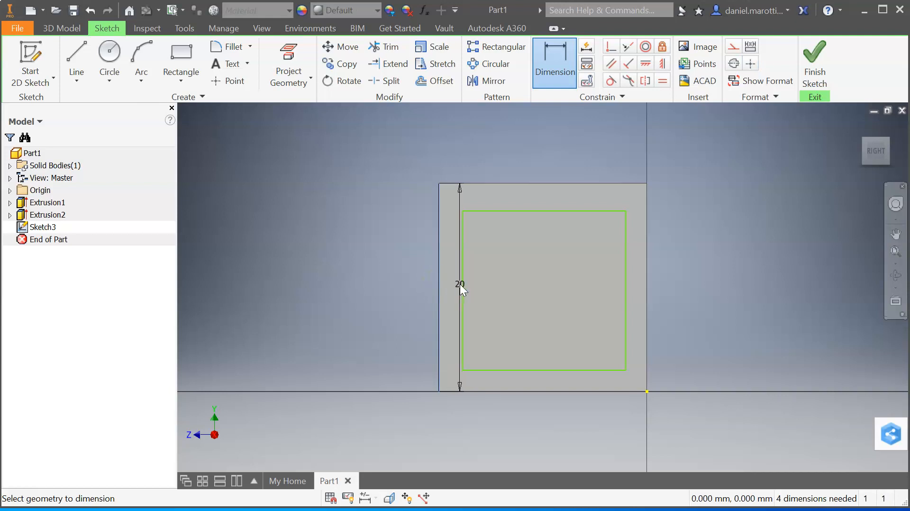
pyautogui.click(462, 284)
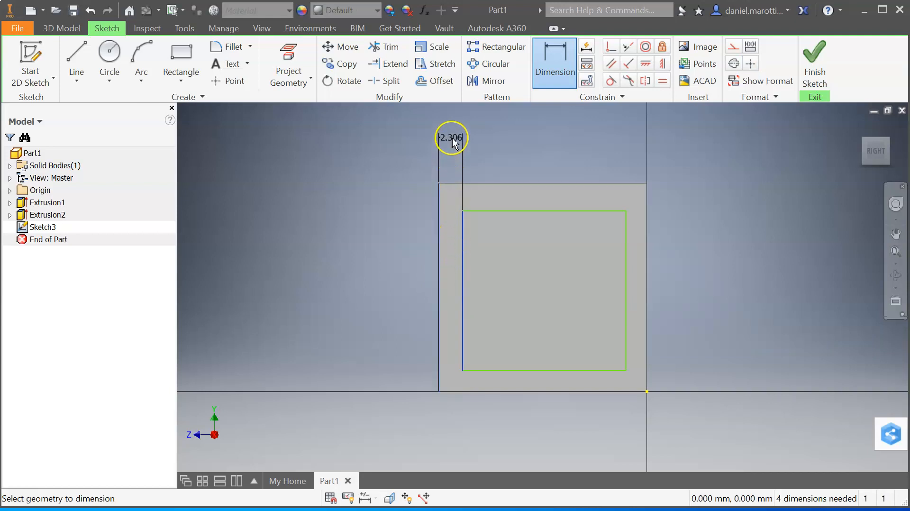
pyautogui.click(453, 142)
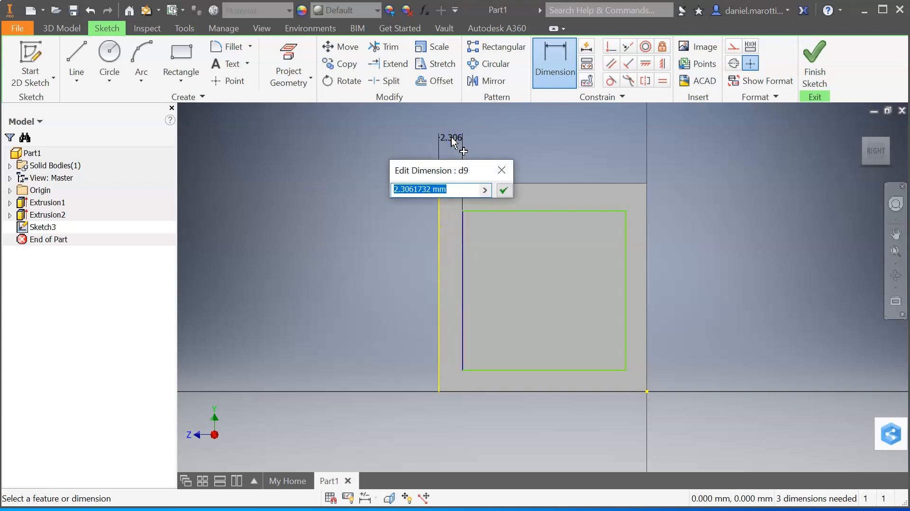
pyautogui.write('2')
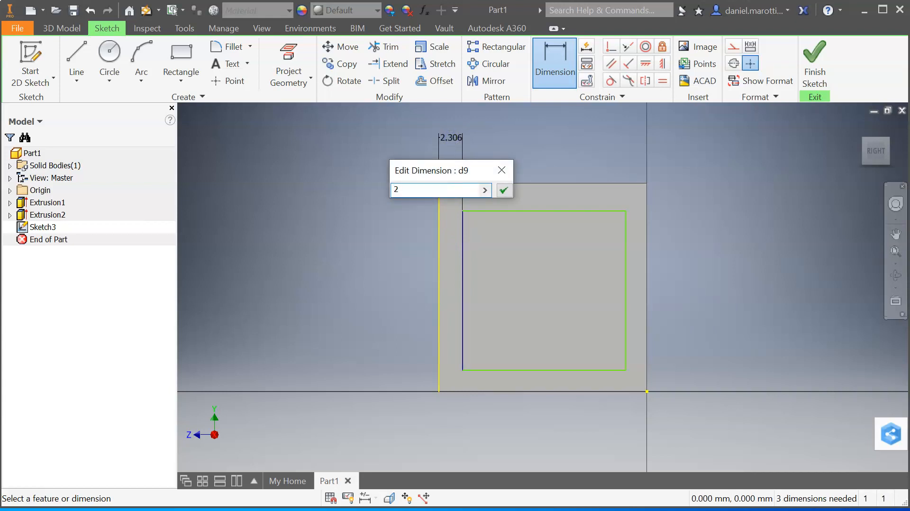
pyautogui.press('Return')
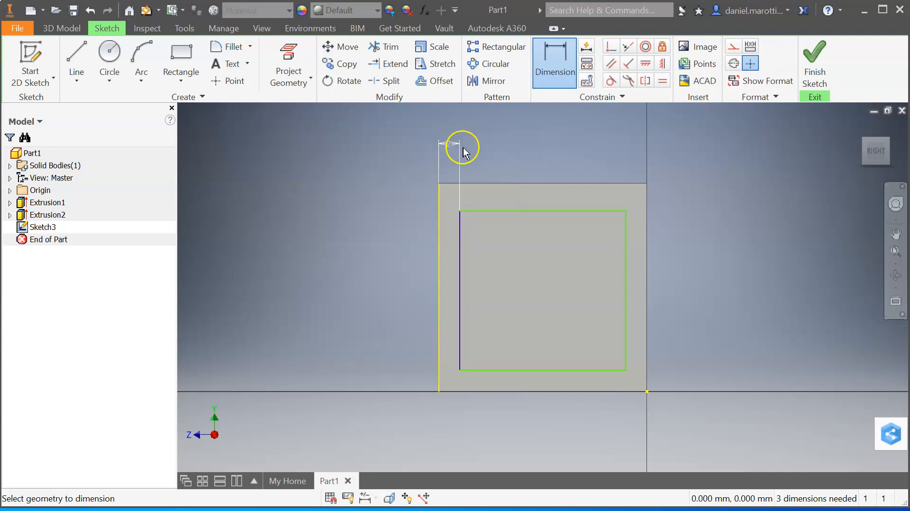
# Step: Dimension the gap between the rectangle's top side and the face's top edge to 2 mm
pyautogui.click(516, 186)
pyautogui.click(516, 209)
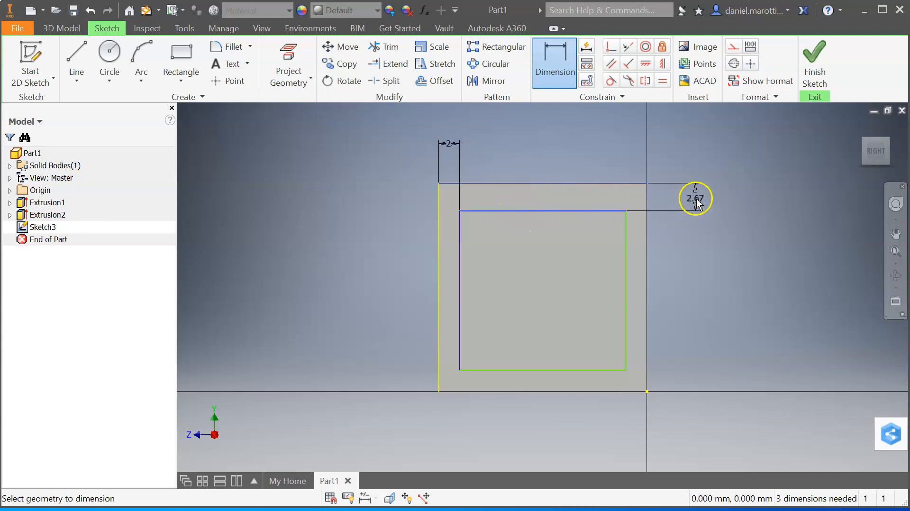
pyautogui.click(697, 201)
pyautogui.write('2')
pyautogui.press('Return')
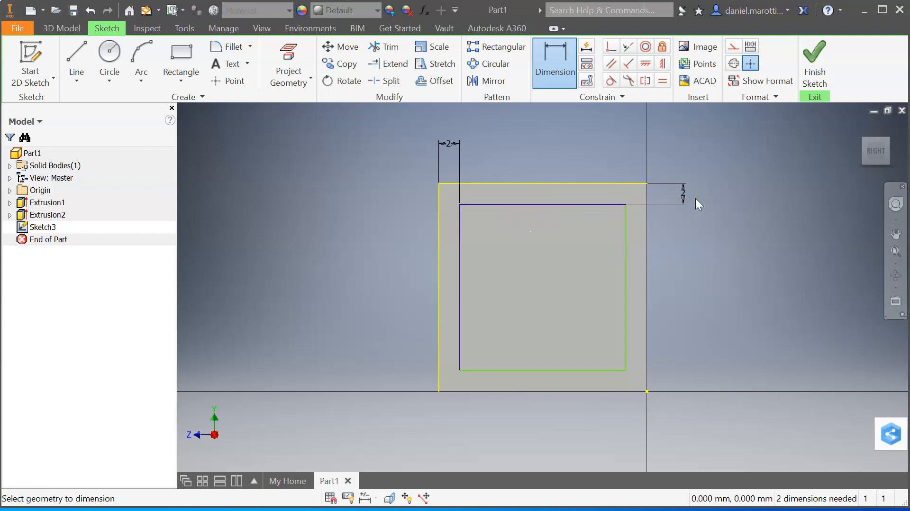
# Step: Dimension the gap between the rectangle's right side and the face's right edge to 2 mm
pyautogui.click(626, 260)
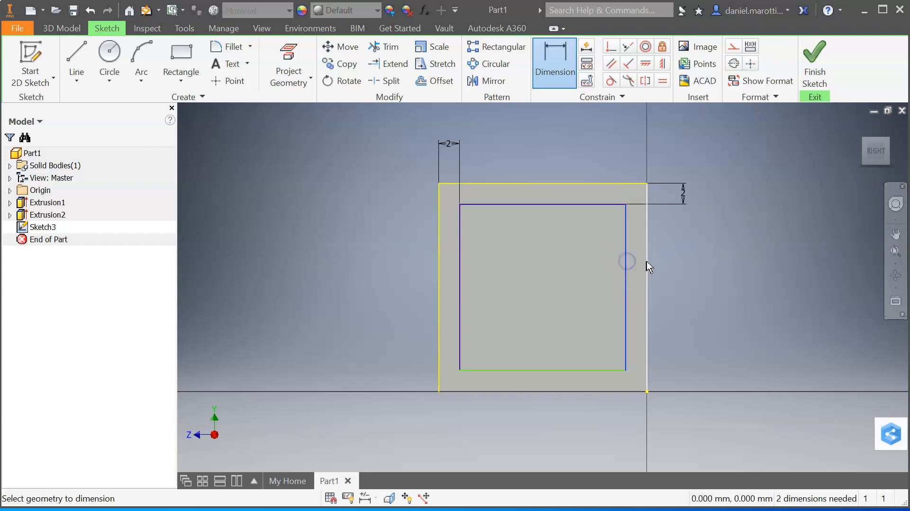
pyautogui.click(645, 263)
pyautogui.click(646, 343)
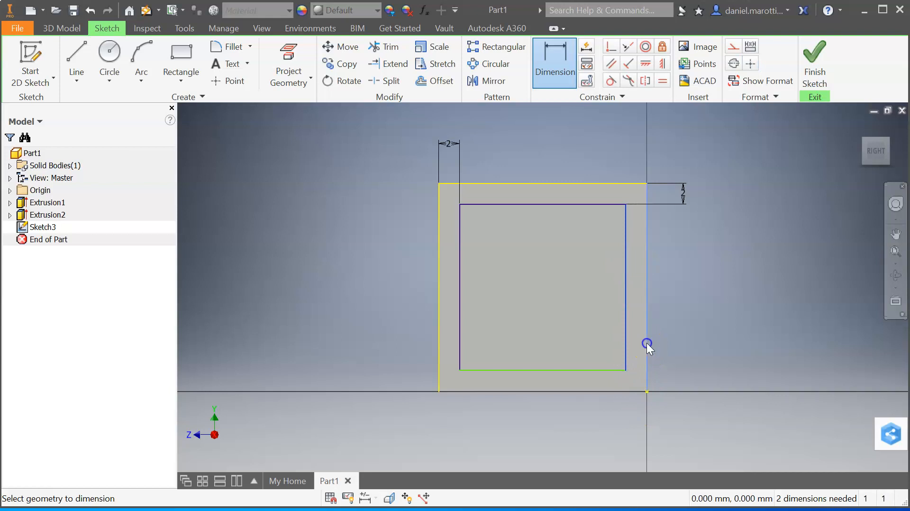
pyautogui.click(637, 446)
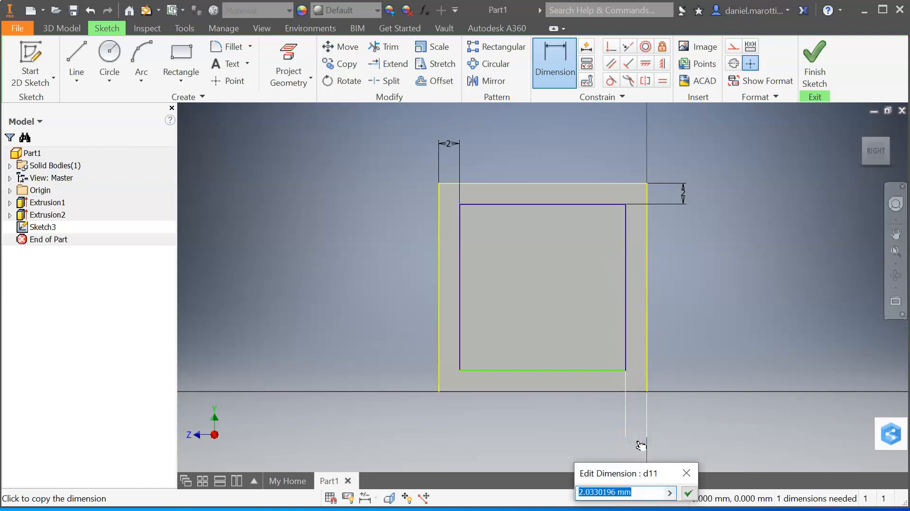
pyautogui.write('2')
pyautogui.press('Return')
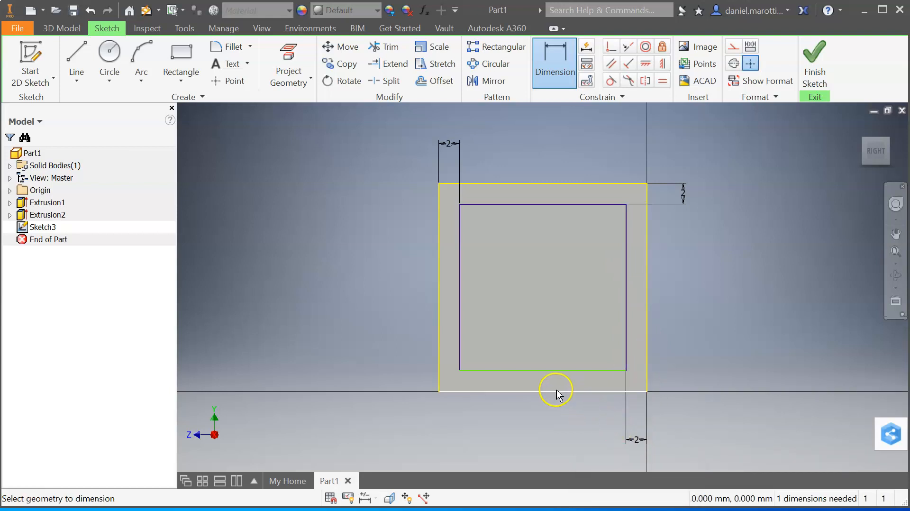
# Step: Dimension the gap between the rectangle's bottom side and the face's bottom edge to 2 mm and finish the sketch
pyautogui.click(556, 370)
pyautogui.click(700, 380)
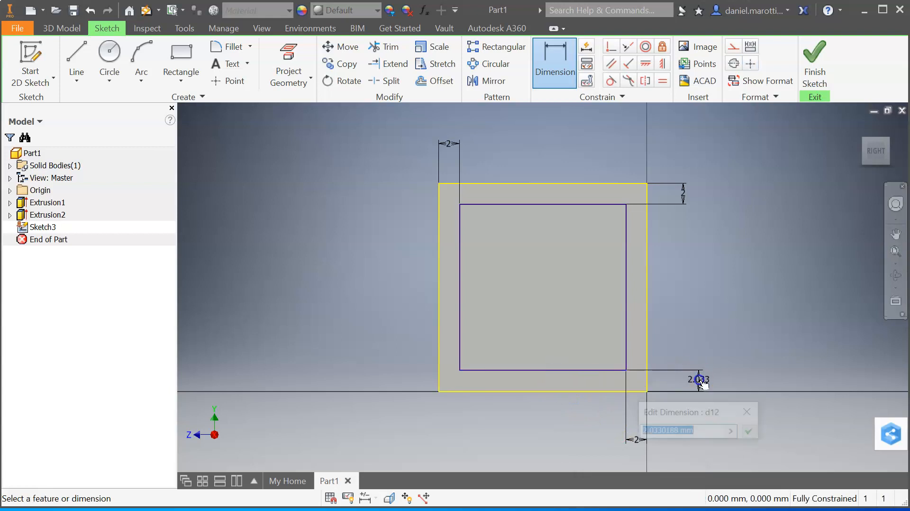
pyautogui.write('2')
pyautogui.press('Return')
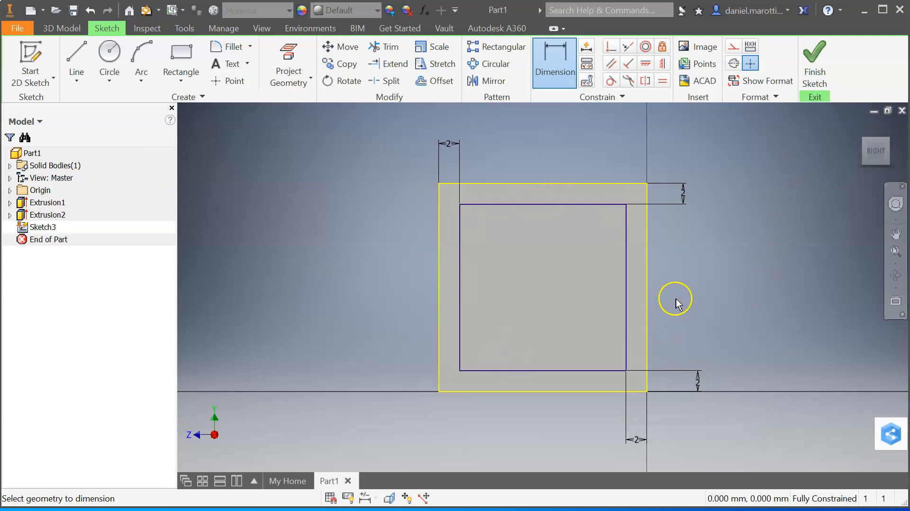
pyautogui.click(816, 56)
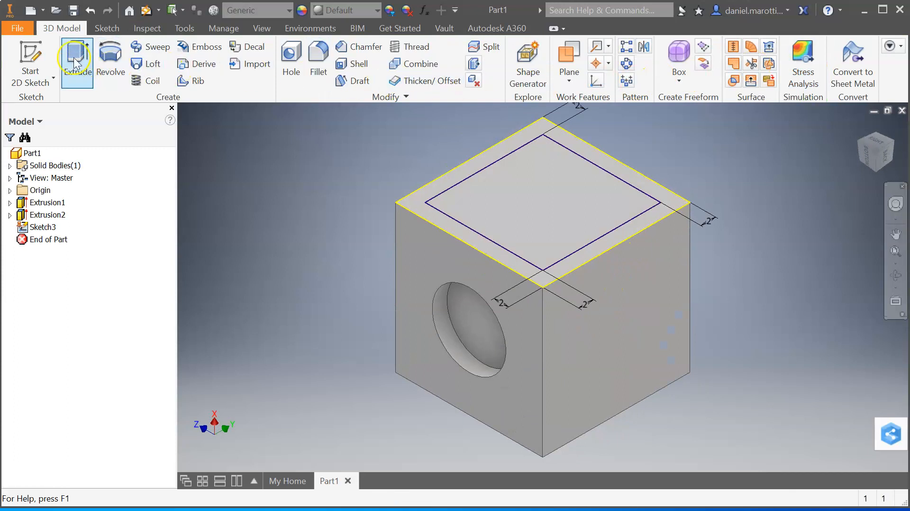
# Step: Extrude the area inside the rectangle 4 mm outward from the cube as a raised block
pyautogui.click(74, 57)
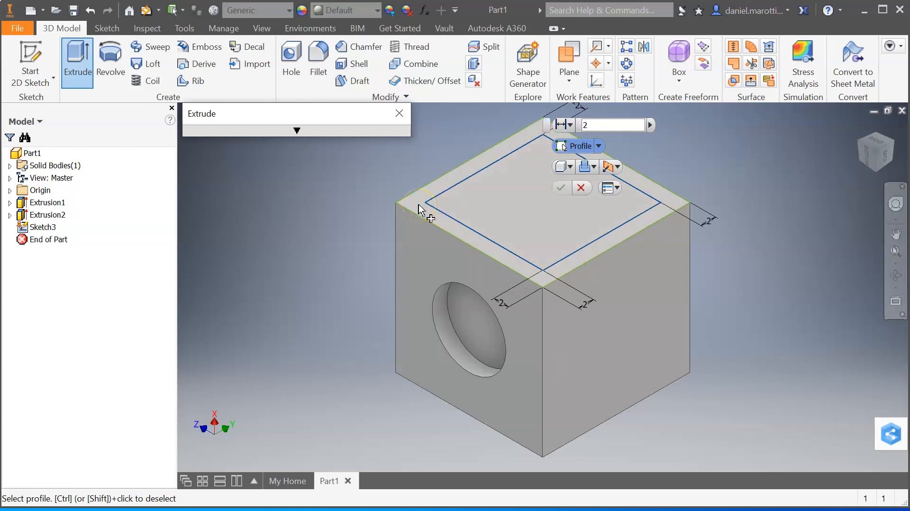
pyautogui.click(521, 205)
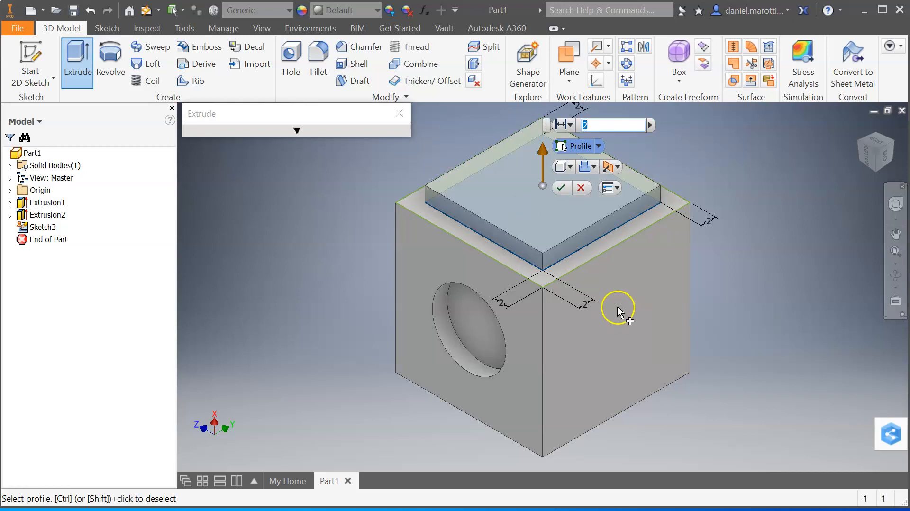
pyautogui.scroll(-3, 620, 311)
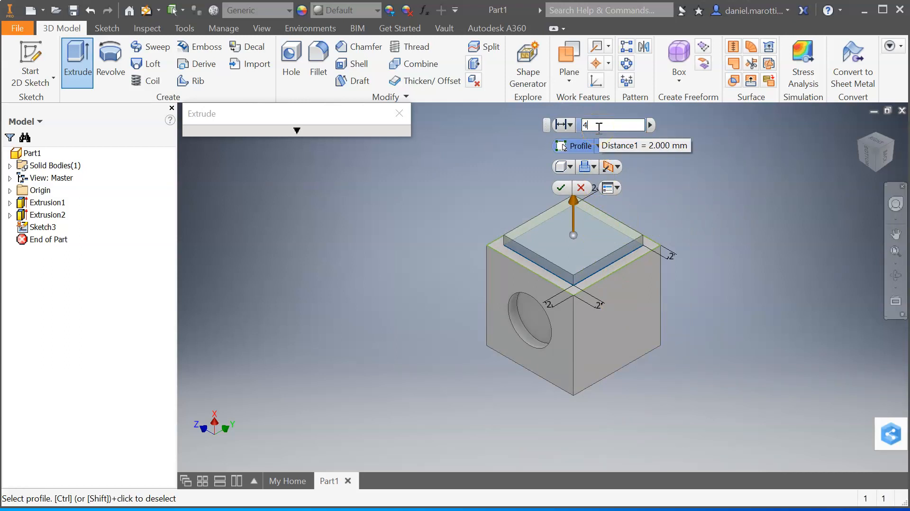
pyautogui.click(568, 181)
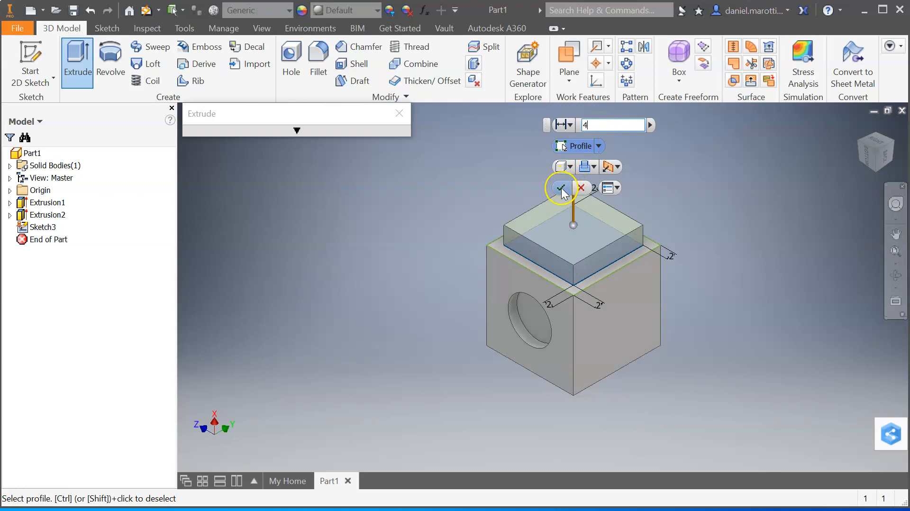
pyautogui.click(823, 245)
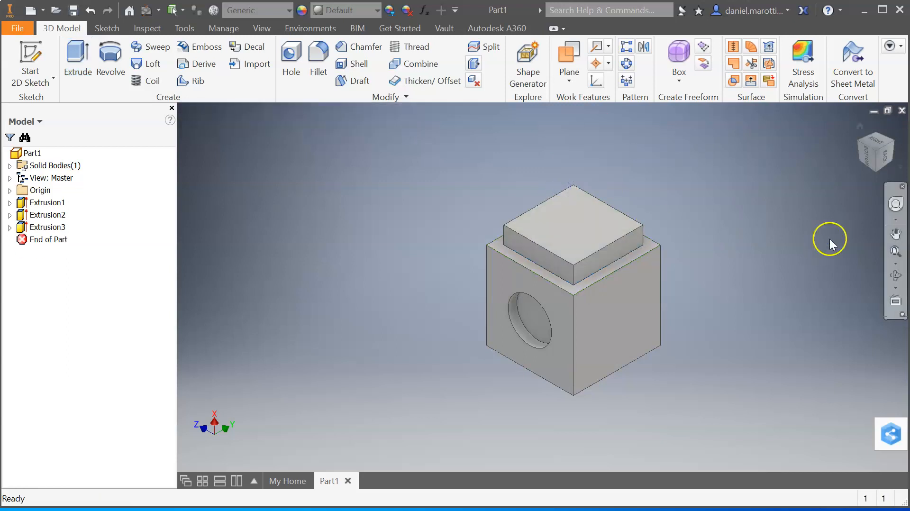
pyautogui.click(867, 160)
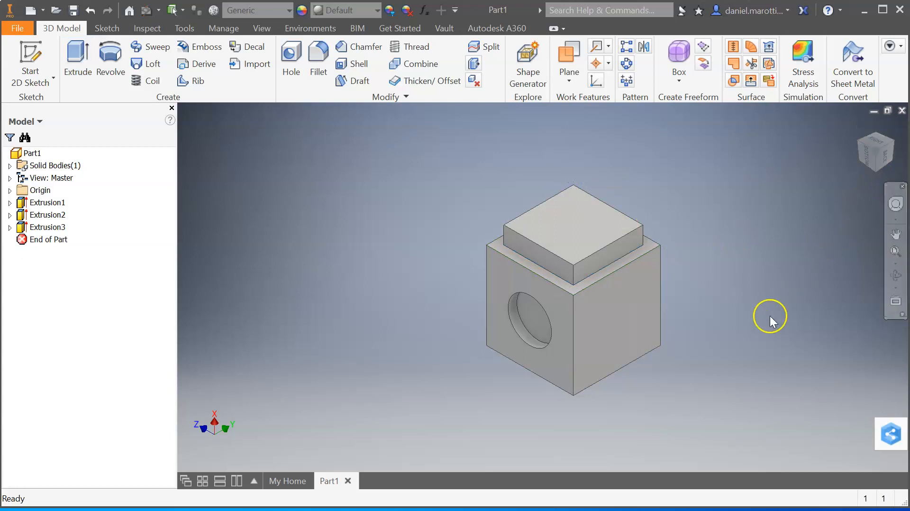
# Step: Start a 2D sketch on the plain back face of the cube, beside the face with the circular pocket
pyautogui.click(33, 57)
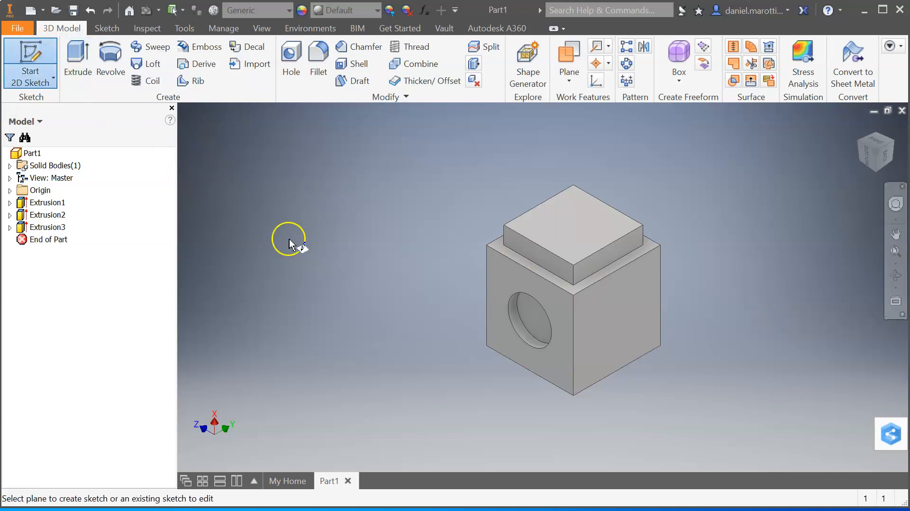
pyautogui.click(627, 320)
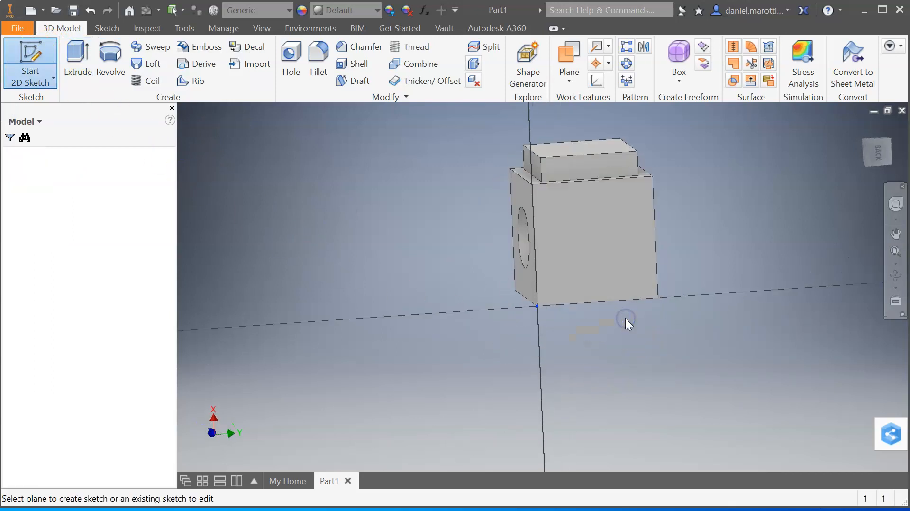
pyautogui.scroll(3, 550, 255)
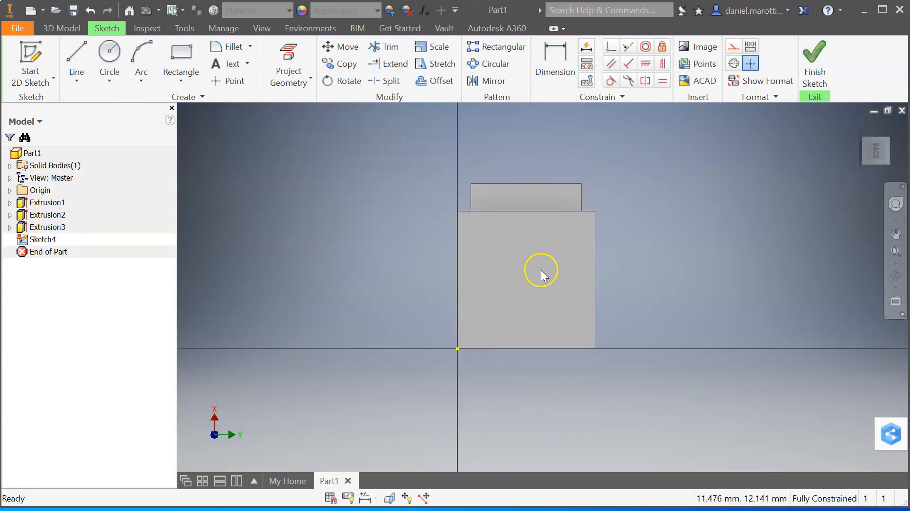
# Step: Draw a closed triangle from three lines about 14 to 15 mm long inside the cube's back face and finish the sketch
pyautogui.click(79, 58)
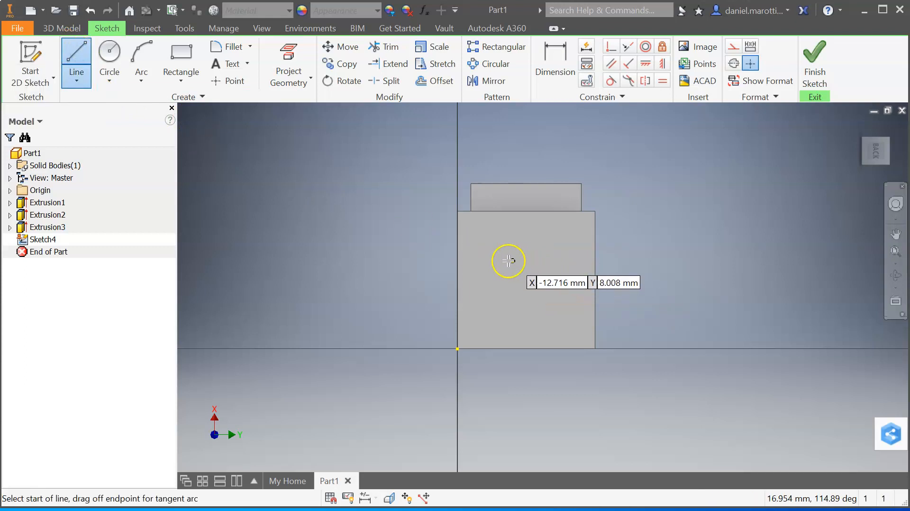
pyautogui.click(491, 236)
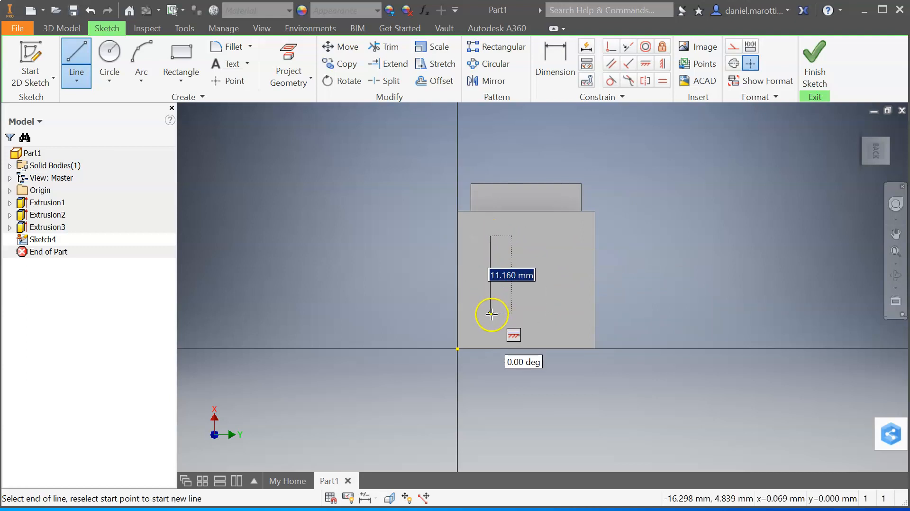
pyautogui.click(482, 331)
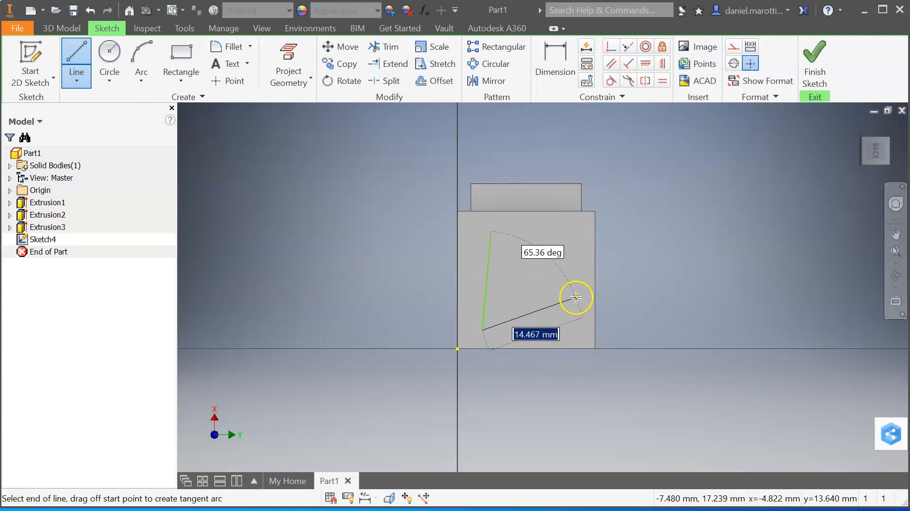
pyautogui.click(576, 297)
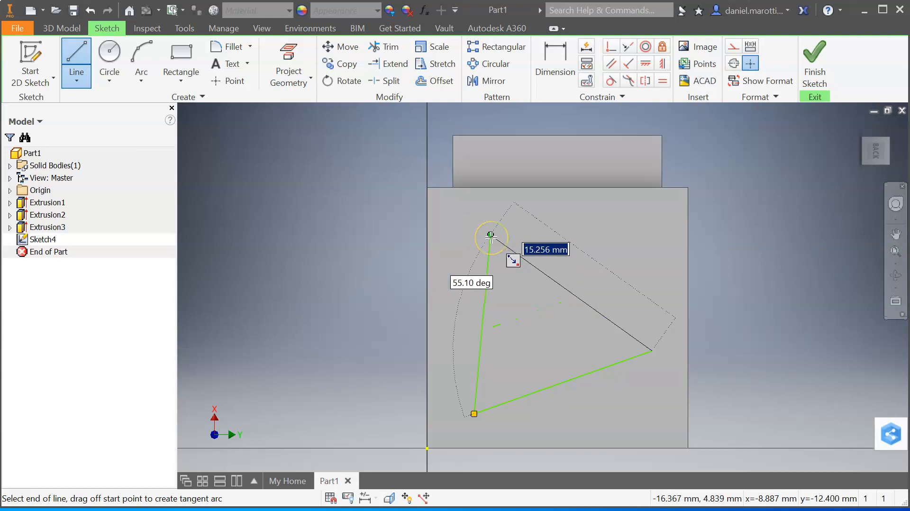
pyautogui.scroll(-3, 491, 237)
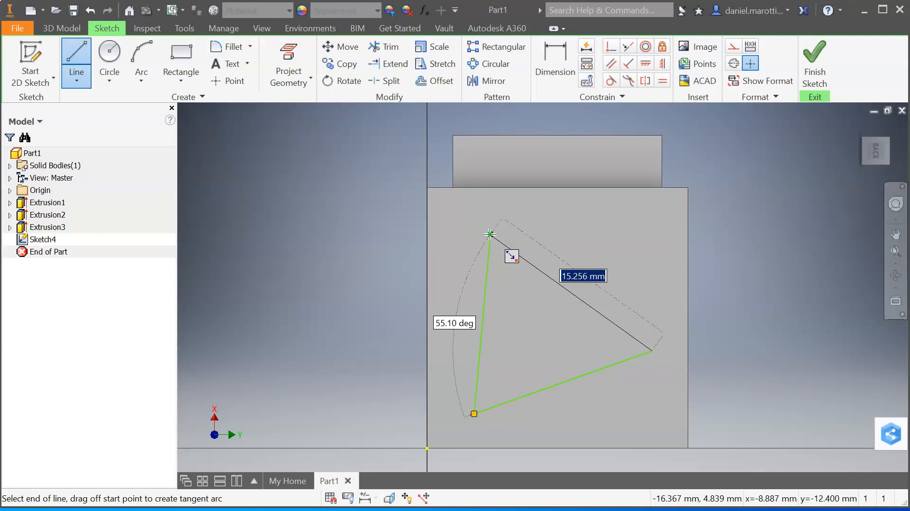
pyautogui.click(491, 234)
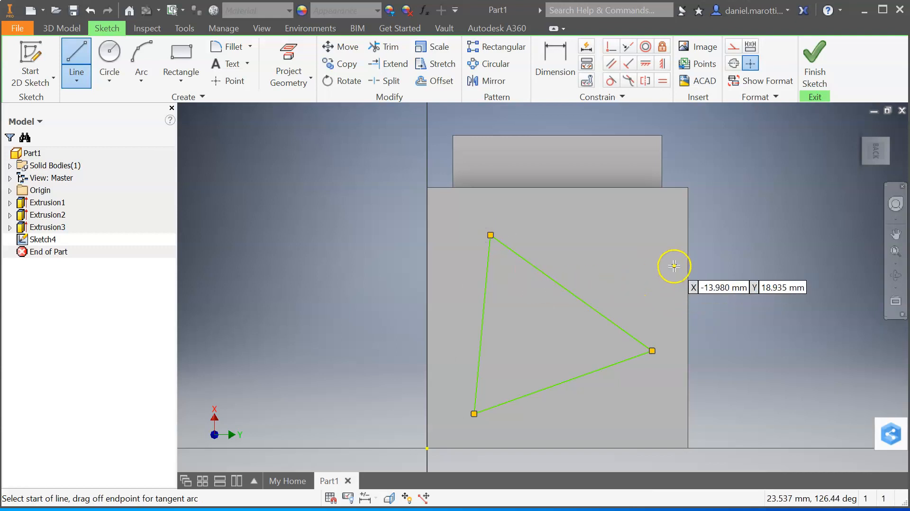
pyautogui.scroll(-3, 674, 265)
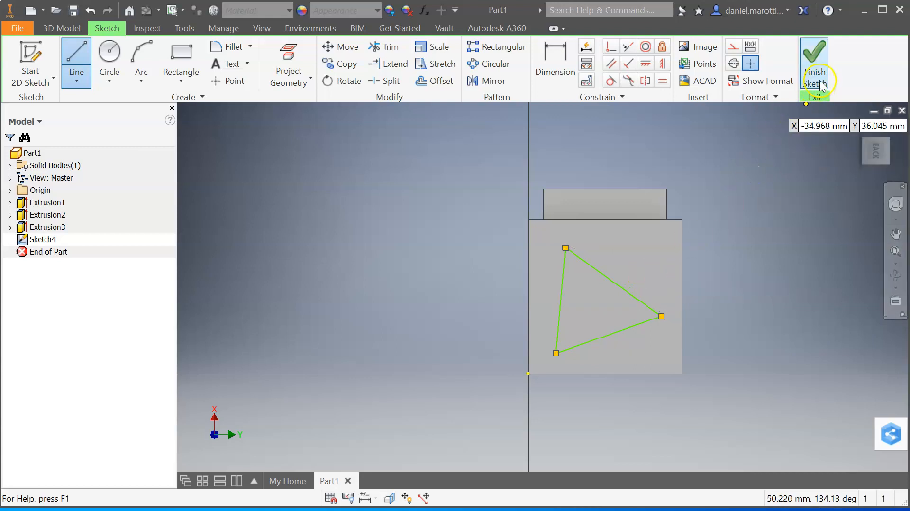
pyautogui.click(820, 61)
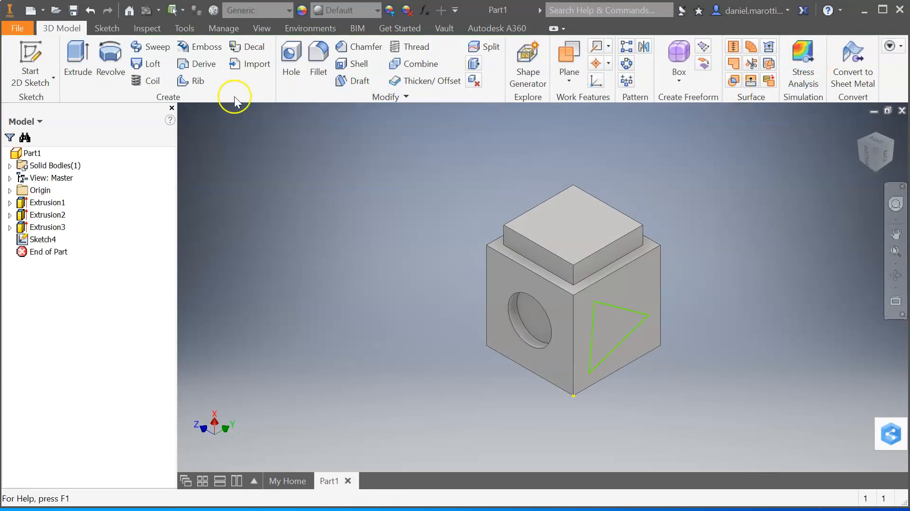
# Step: Cut the triangle 3 mm deep into the cube's back face with Extrude
pyautogui.click(77, 55)
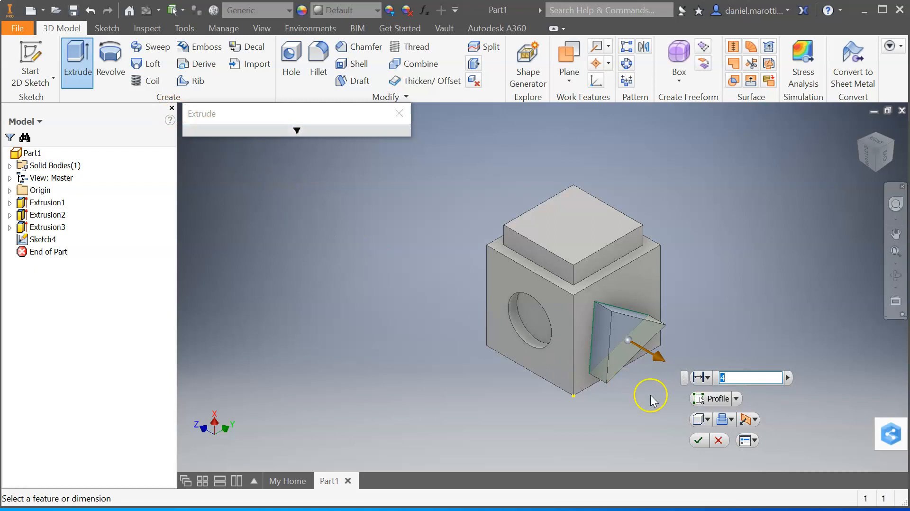
pyautogui.click(731, 420)
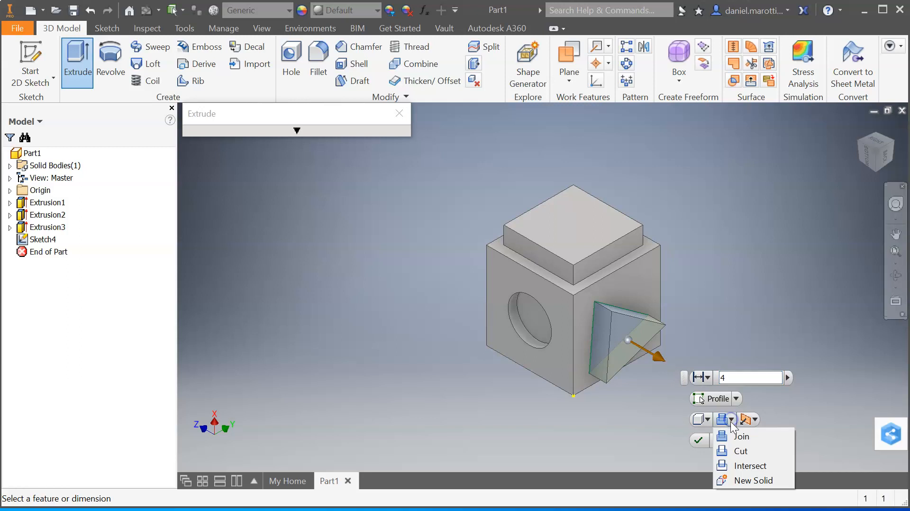
pyautogui.click(733, 452)
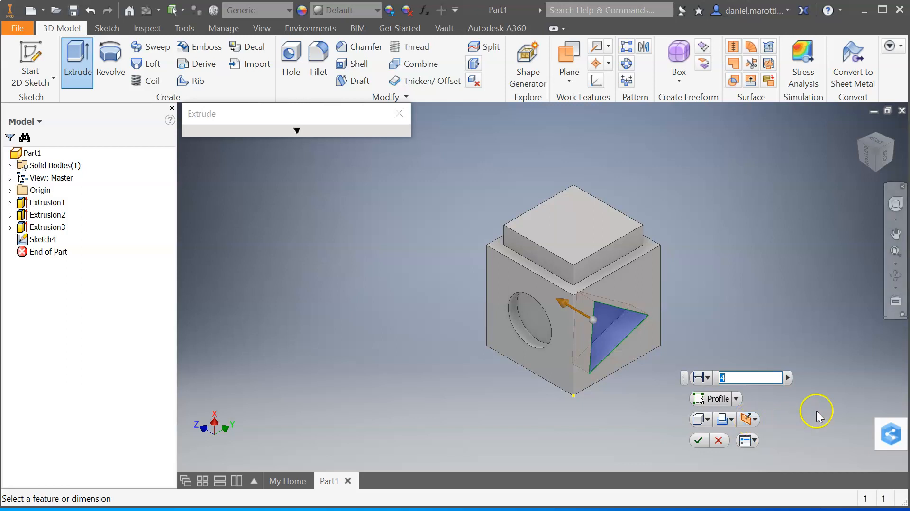
pyautogui.click(754, 419)
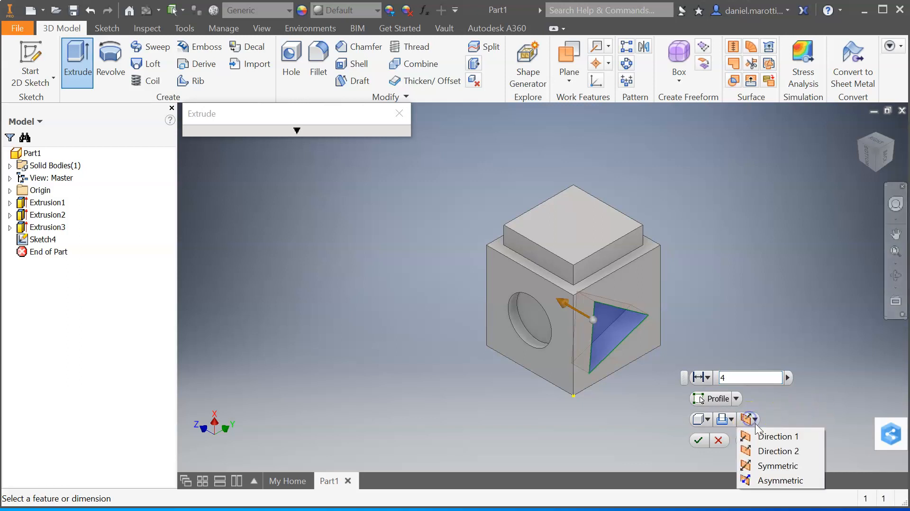
pyautogui.click(788, 411)
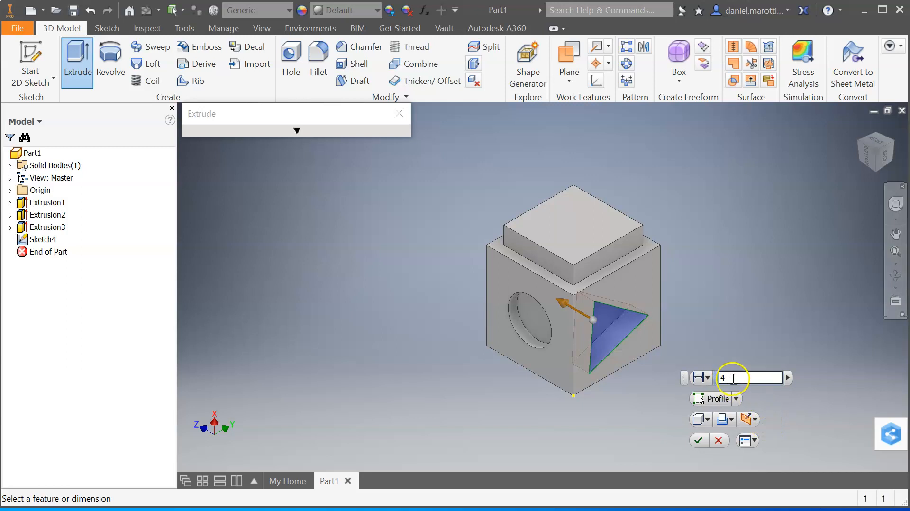
pyautogui.write('3')
pyautogui.click(699, 442)
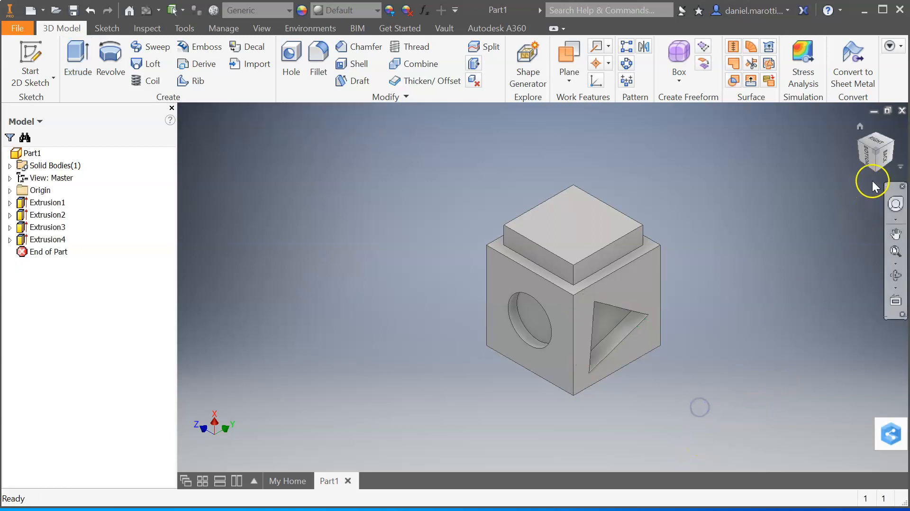
# Step: Start a 2D sketch on the cube's plain top-view face, next to the face with the triangular cut
pyautogui.moveTo(876, 153); pyautogui.dragTo(823, 147)
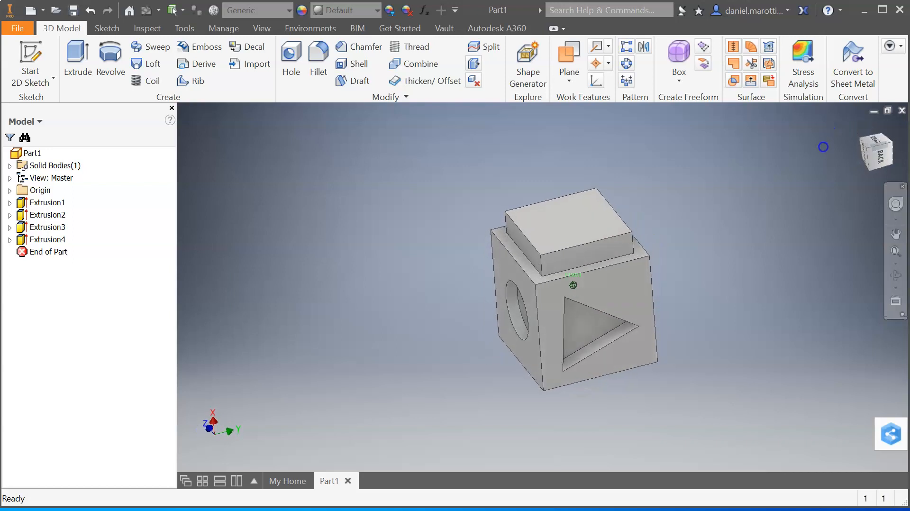
pyautogui.click(889, 158)
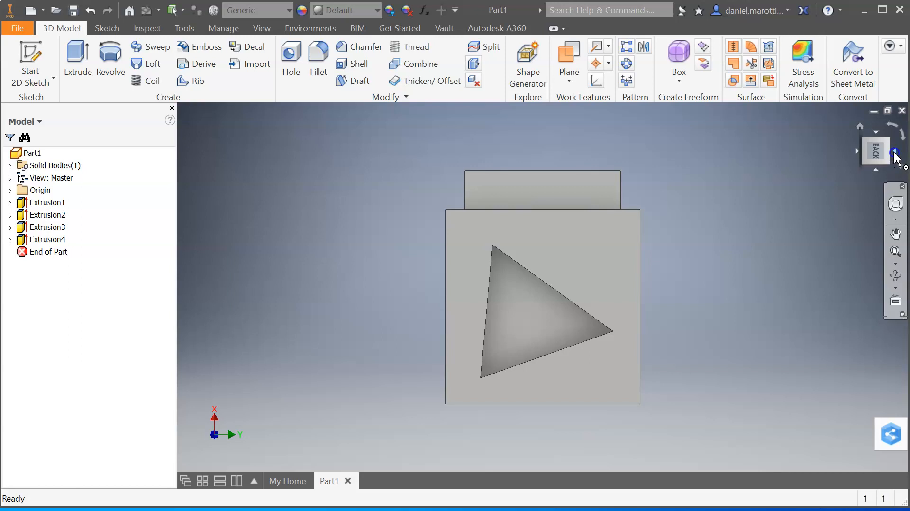
pyautogui.click(895, 154)
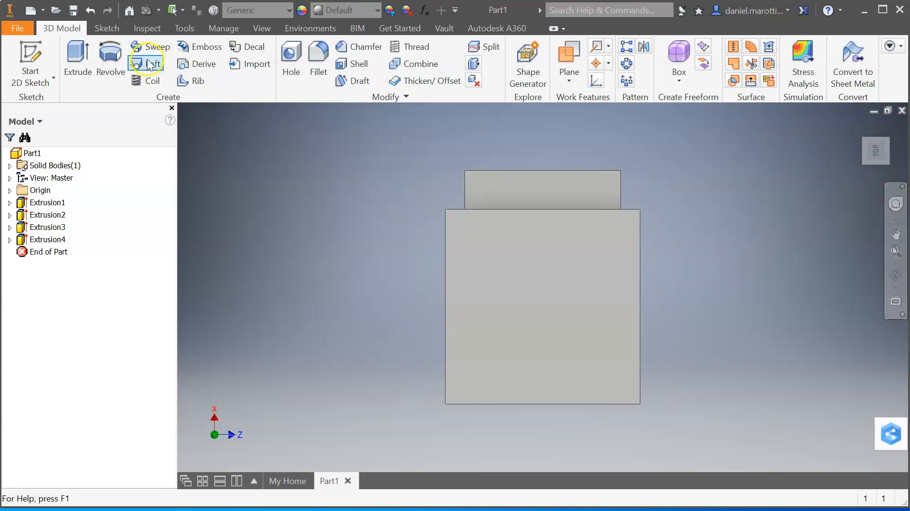
pyautogui.click(33, 53)
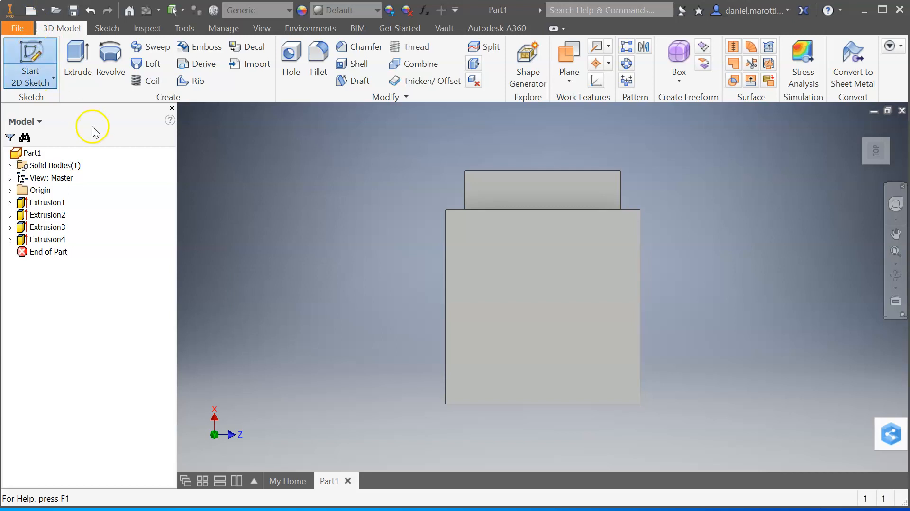
pyautogui.click(542, 310)
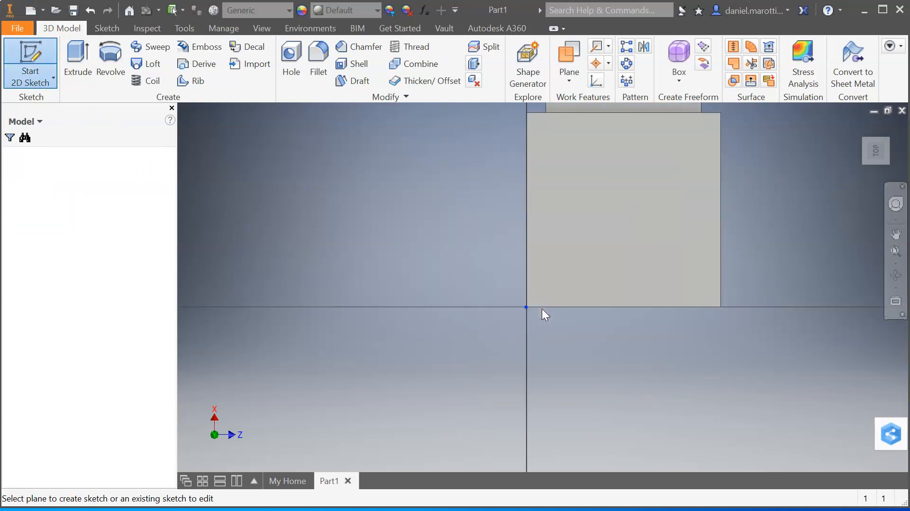
pyautogui.scroll(3, 607, 209)
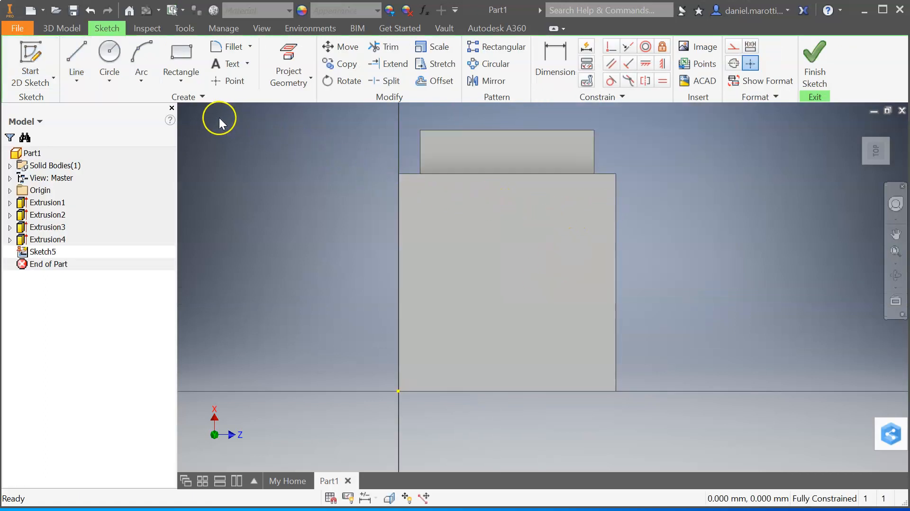
# Step: Place a text box across the middle of the face and enter the letters D and M
pyautogui.click(225, 65)
pyautogui.moveTo(440, 267); pyautogui.dragTo(588, 319)
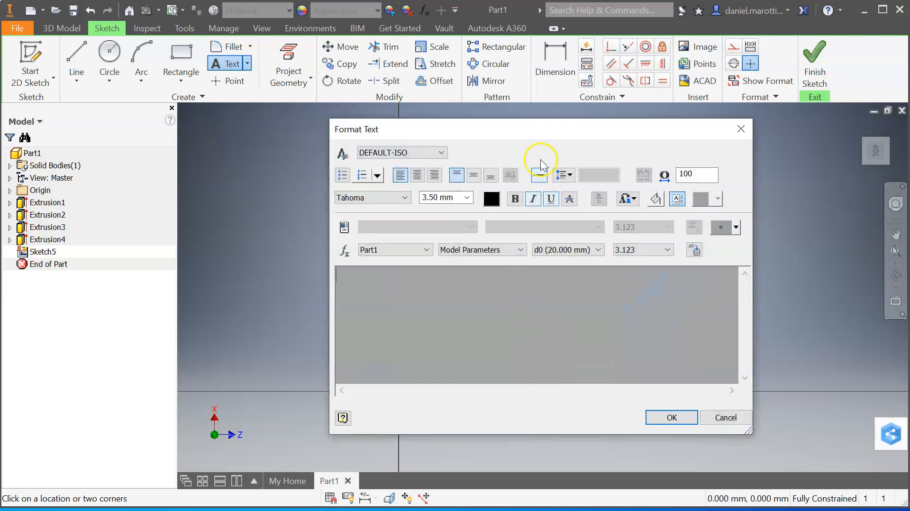
pyautogui.moveTo(512, 127); pyautogui.dragTo(479, 114)
pyautogui.click(480, 283)
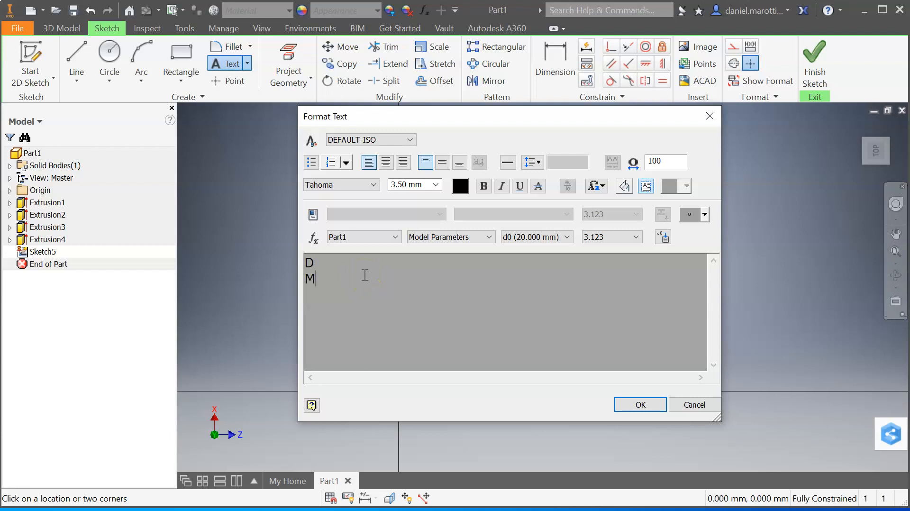
# Step: Format the letters in Trebuchet MS at 5 mm height and place them on one line as DM
pyautogui.moveTo(330, 280); pyautogui.dragTo(298, 256)
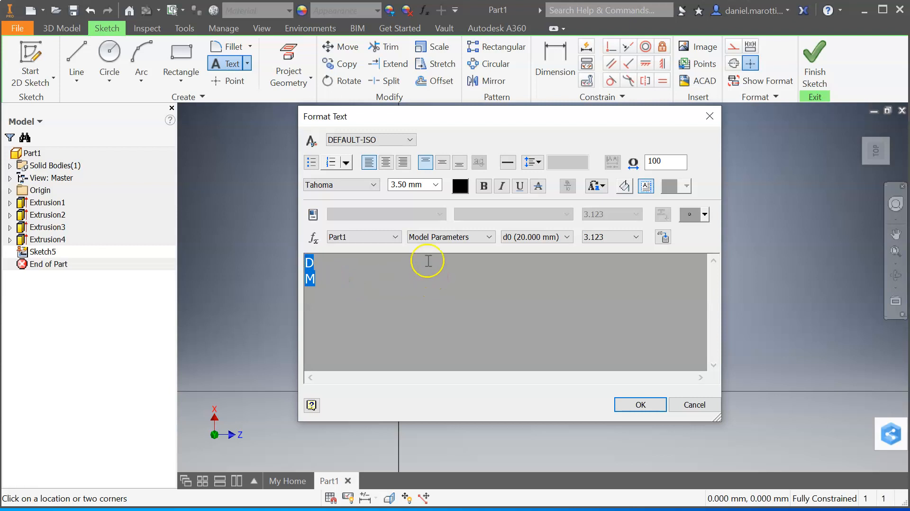
pyautogui.click(370, 185)
pyautogui.scroll(2, 371, 251)
pyautogui.click(371, 257)
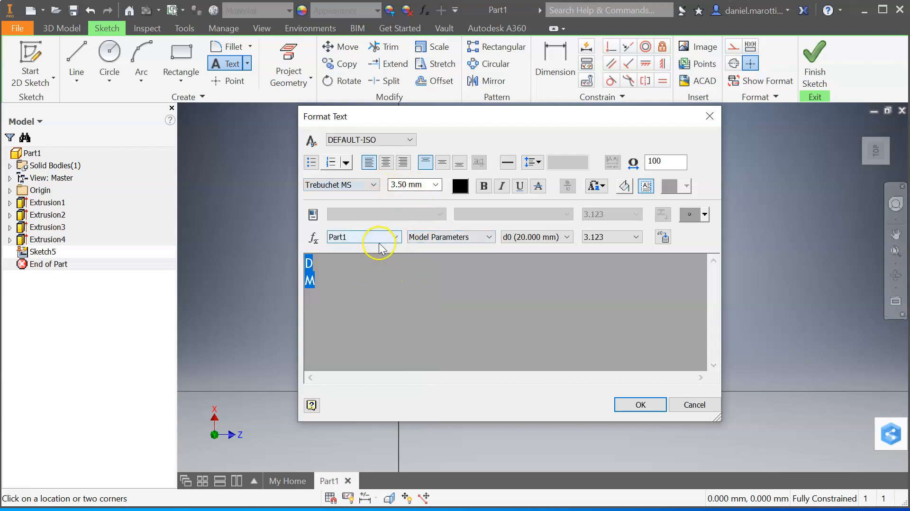
pyautogui.click(407, 185)
pyautogui.moveTo(407, 185); pyautogui.dragTo(375, 185)
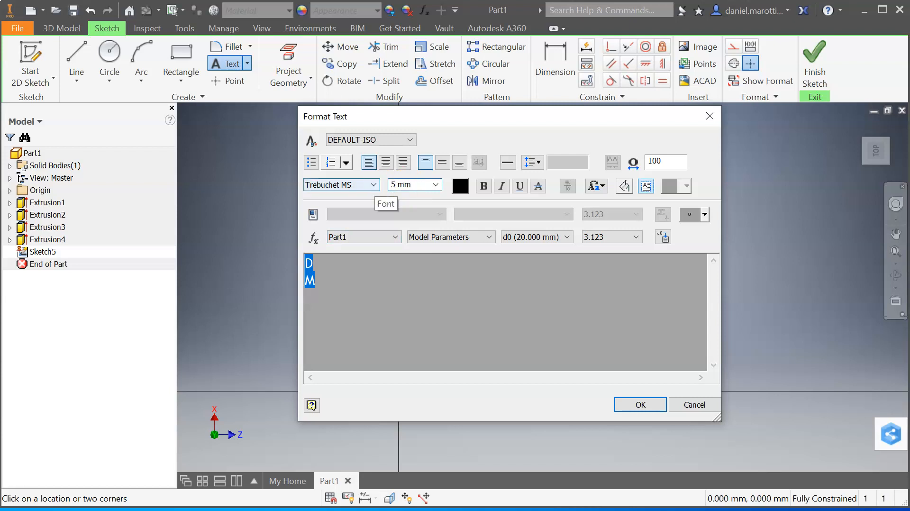
pyautogui.write('5')
pyautogui.press('Return')
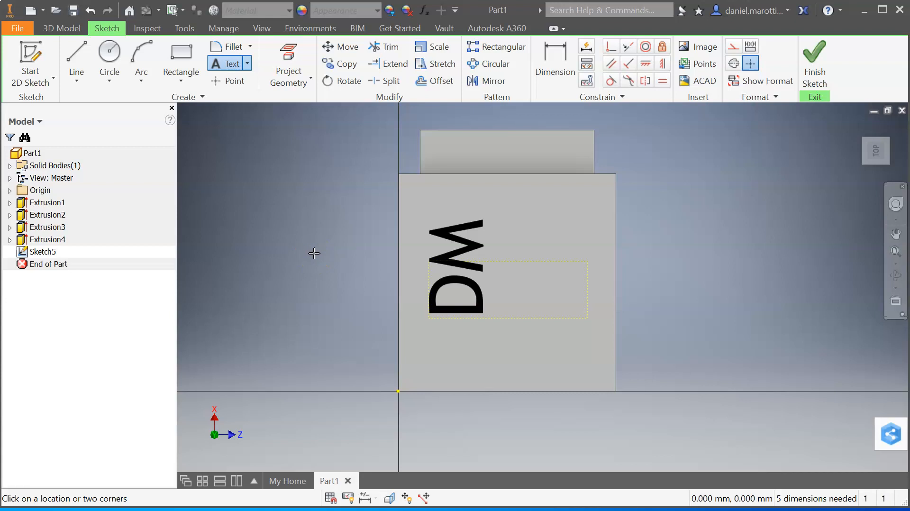
pyautogui.press('Escape')
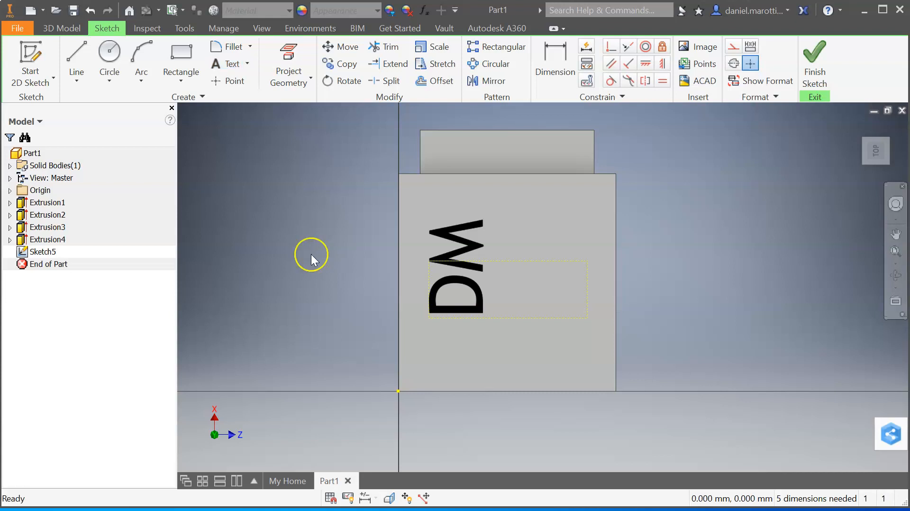
# Step: Move the DM text toward the middle of the face and rotate it 270 degrees so it reads upright
pyautogui.moveTo(469, 274)
pyautogui.mouseDown()
pyautogui.moveTo(483, 293)
pyautogui.moveTo(542, 274)
pyautogui.moveTo(505, 279)
pyautogui.moveTo(522, 278)
pyautogui.moveTo(520, 294)
pyautogui.mouseUp()
pyautogui.click(508, 313)
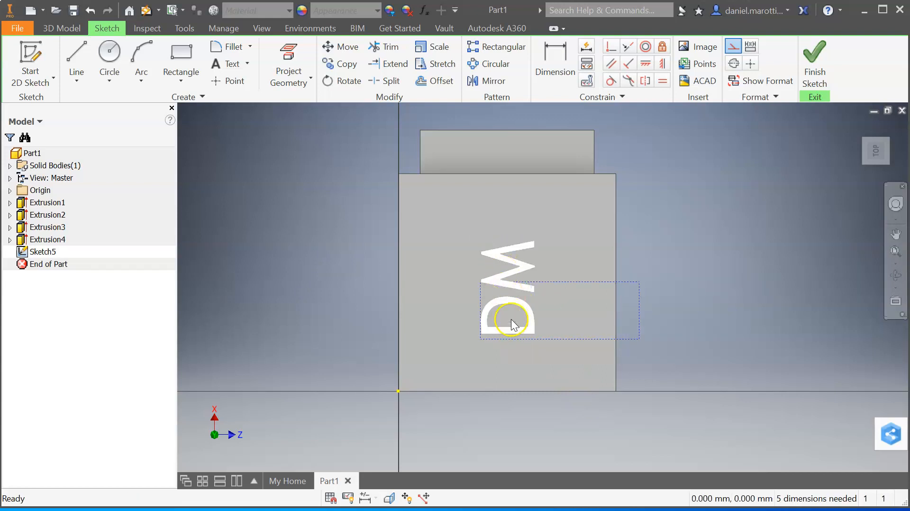
pyautogui.click(345, 82)
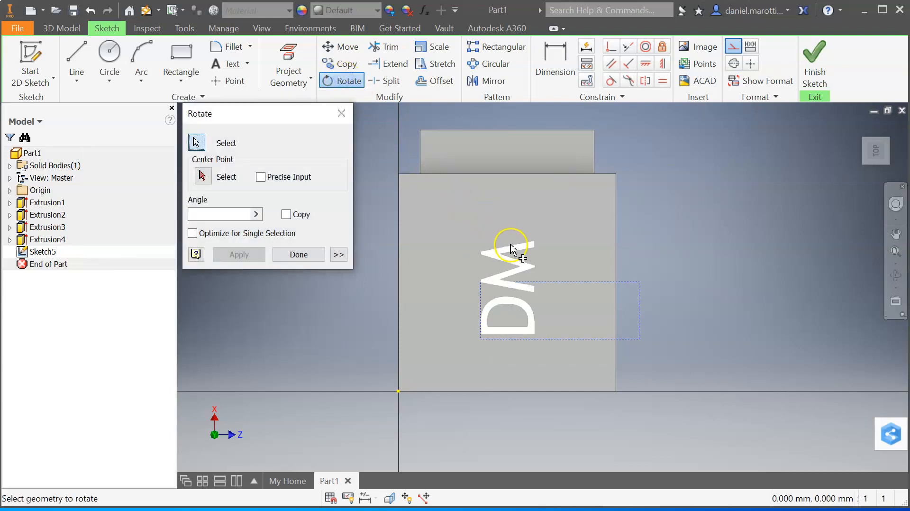
pyautogui.click(497, 284)
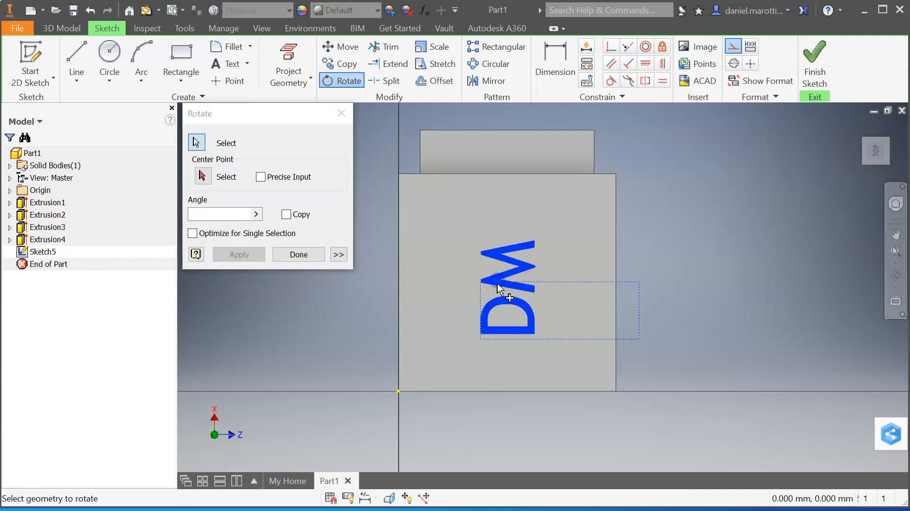
pyautogui.click(203, 176)
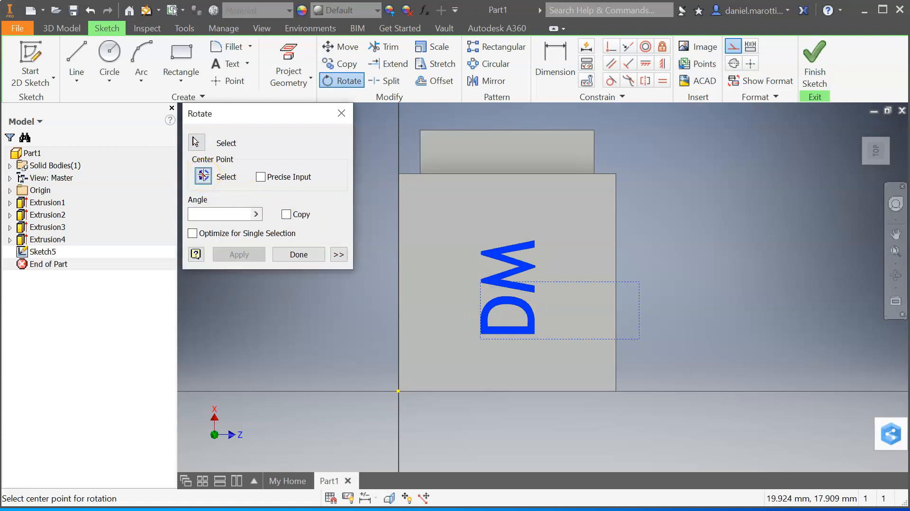
pyautogui.click(508, 285)
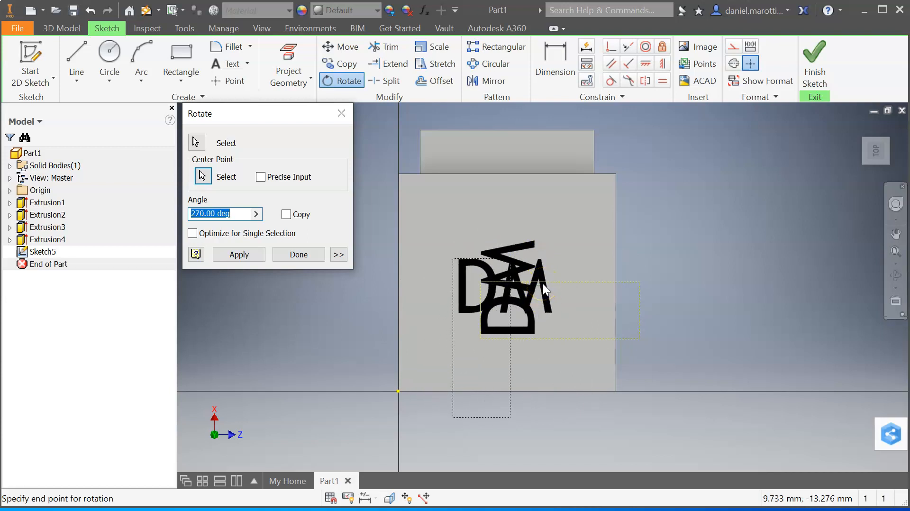
pyautogui.click(543, 284)
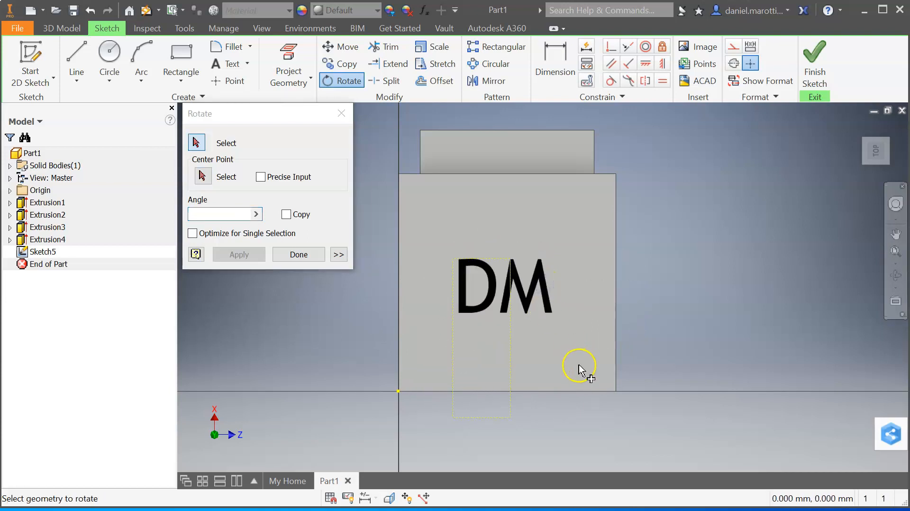
pyautogui.click(305, 254)
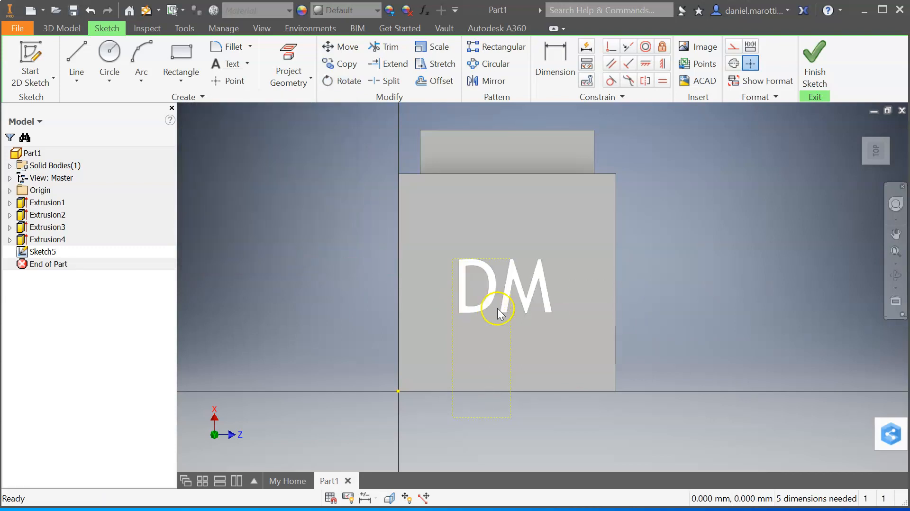
# Step: Shift the upright DM text slightly to center it on the face and finish the sketch
pyautogui.moveTo(494, 289)
pyautogui.mouseDown()
pyautogui.moveTo(526, 272)
pyautogui.moveTo(498, 283)
pyautogui.mouseUp()
pyautogui.click(653, 297)
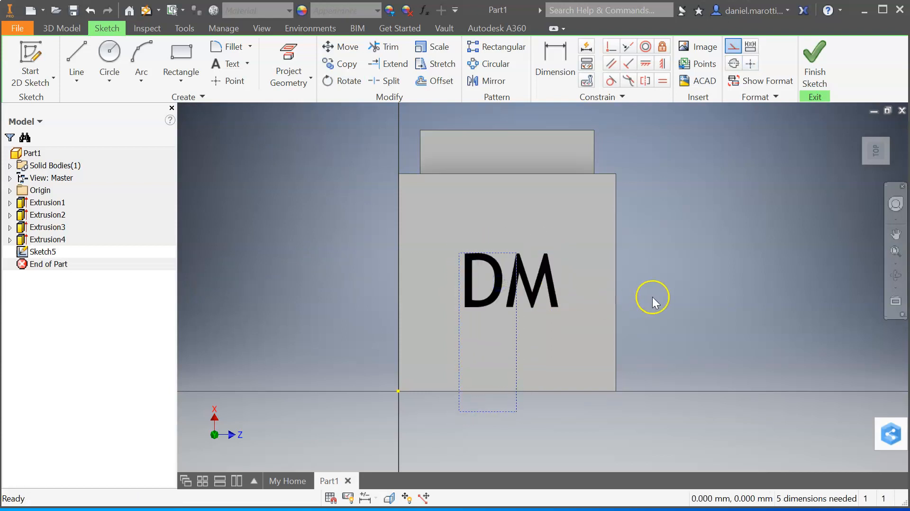
pyautogui.click(814, 70)
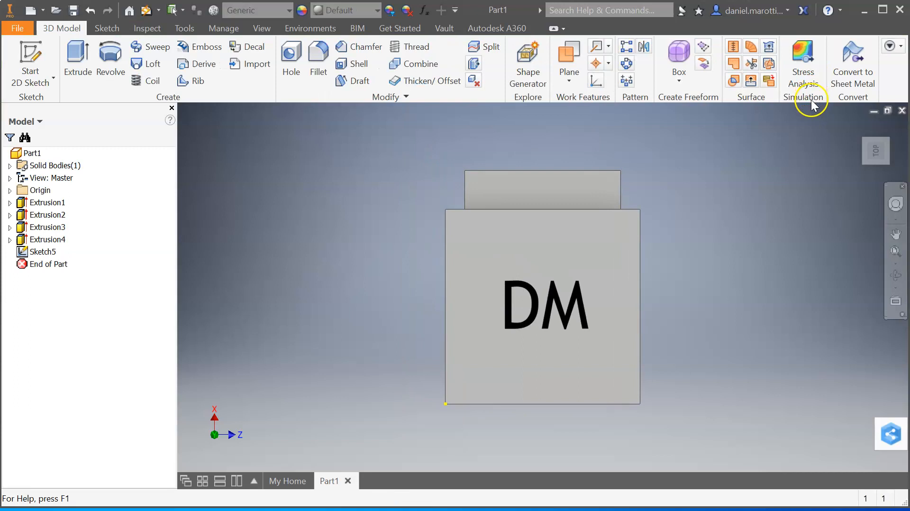
# Step: Cut the DM text 2 mm deep into the cube's face with Extrude and view that face straight on
pyautogui.click(889, 140)
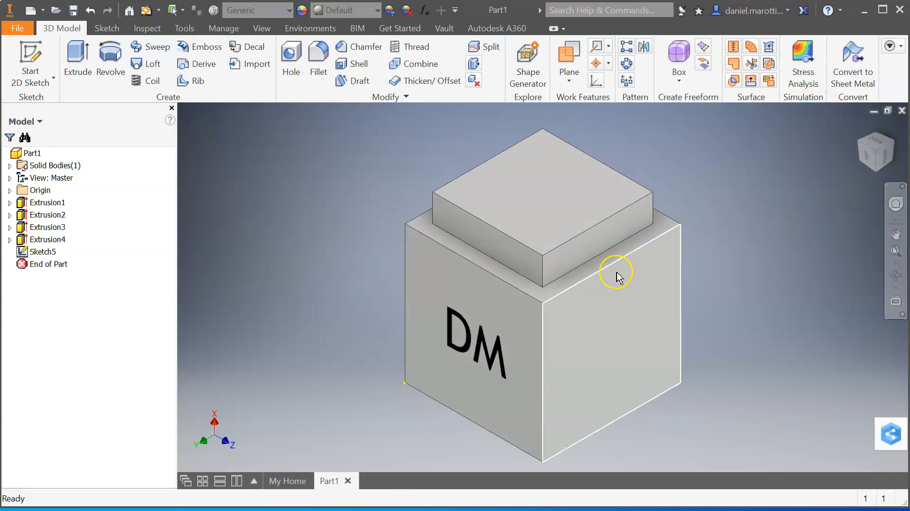
pyautogui.click(81, 61)
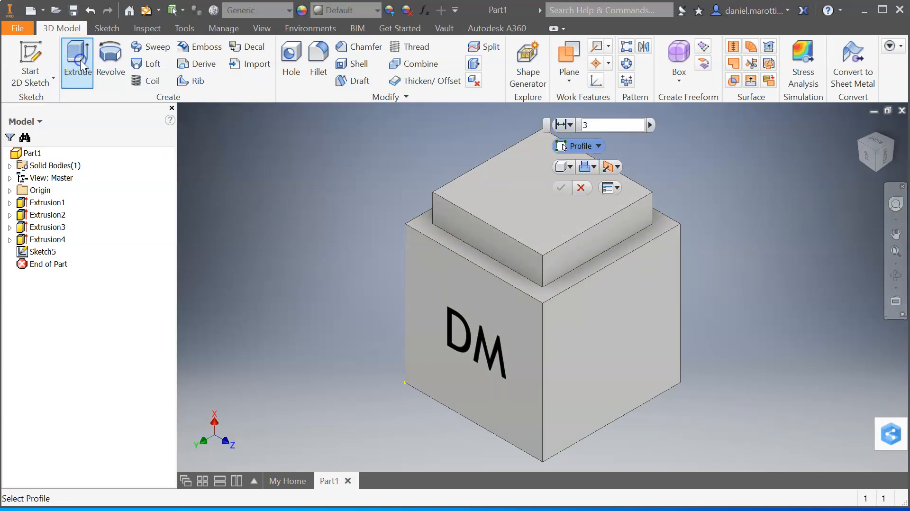
pyautogui.click(468, 335)
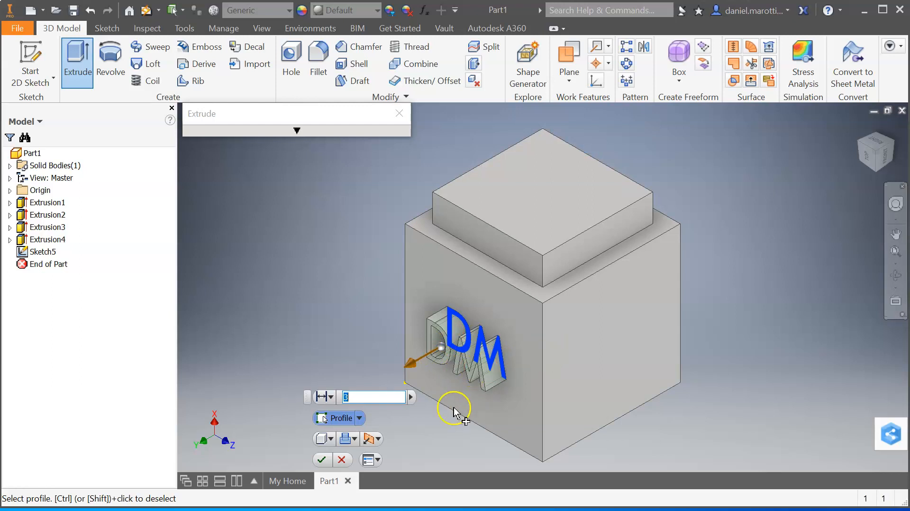
pyautogui.click(351, 443)
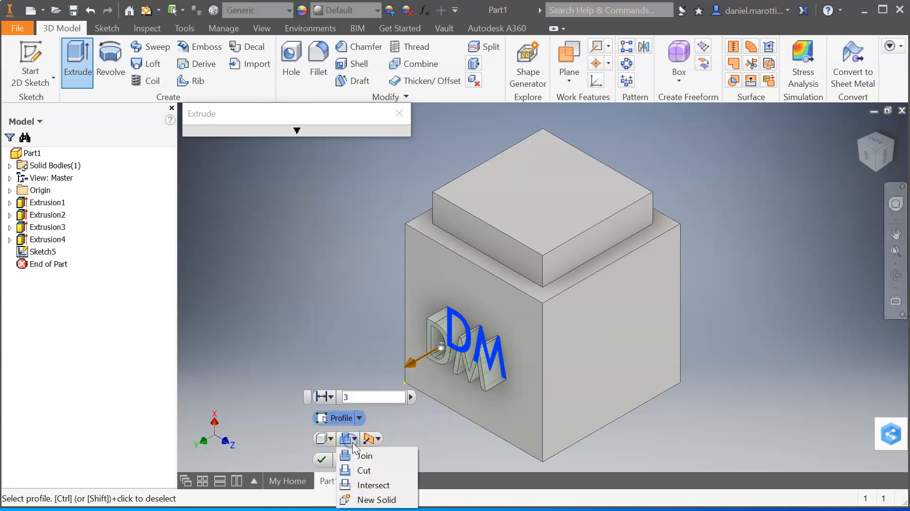
pyautogui.click(370, 471)
pyautogui.click(358, 398)
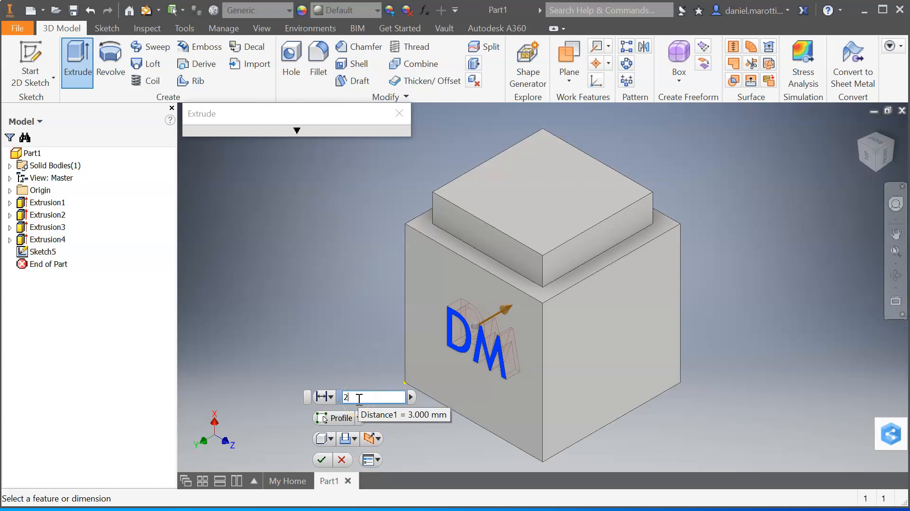
pyautogui.click(323, 462)
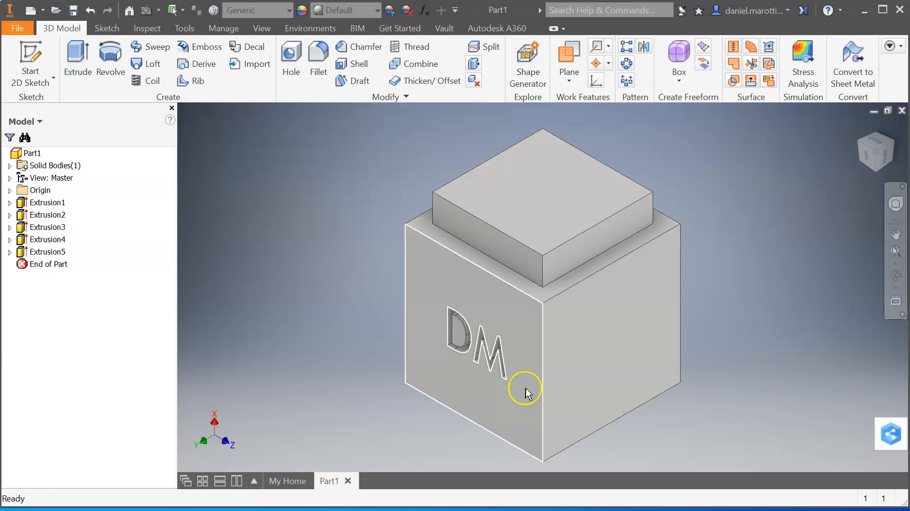
pyautogui.click(866, 162)
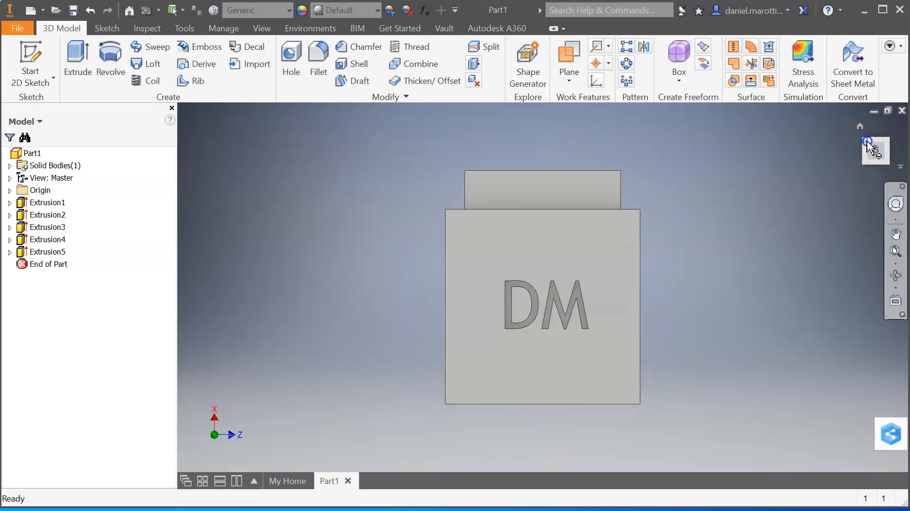
# Step: Start a new sketch on the cube's blank front face and view that face straight on
pyautogui.click(868, 143)
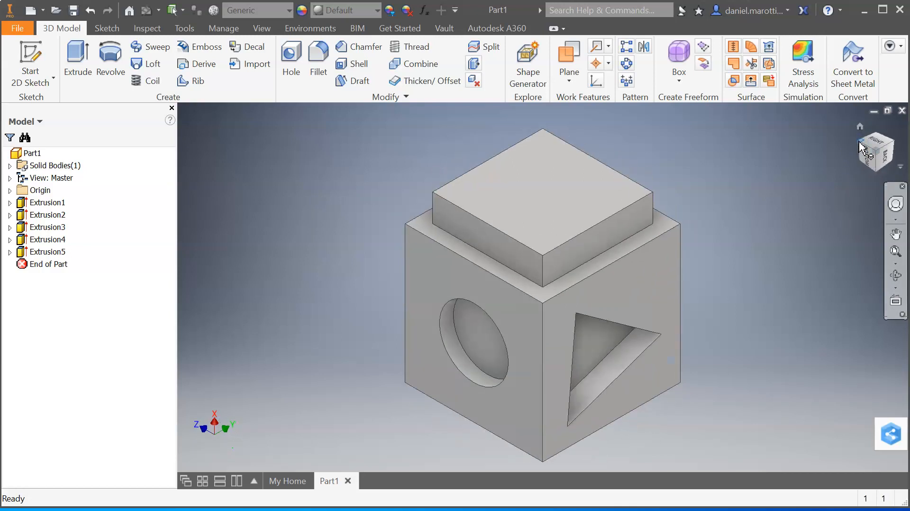
pyautogui.click(861, 148)
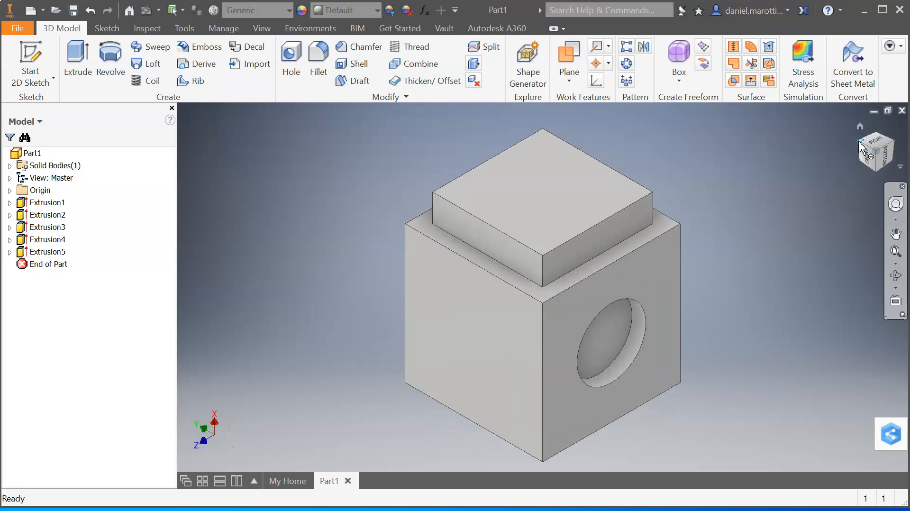
pyautogui.click(870, 161)
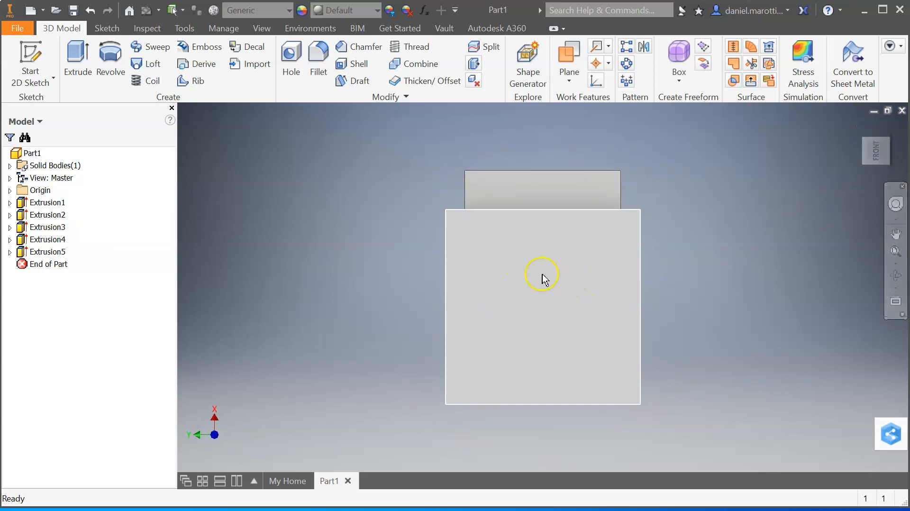
pyautogui.click(30, 56)
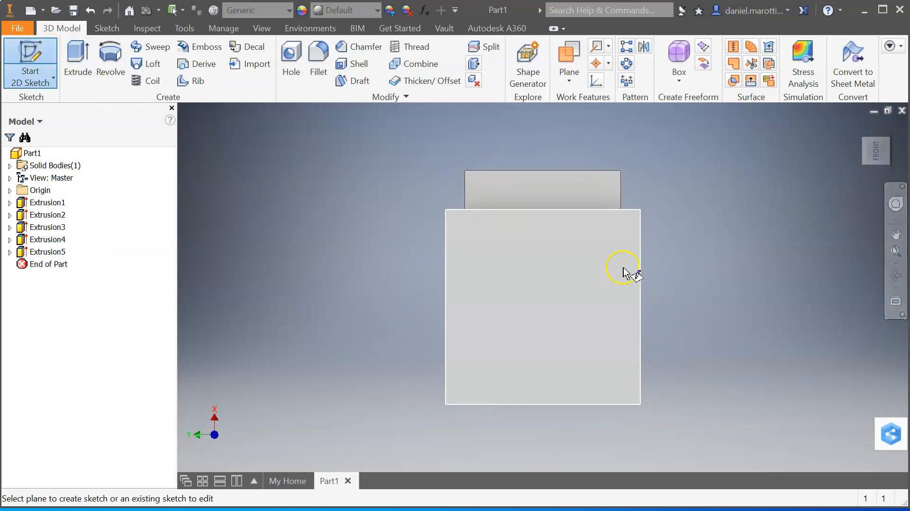
pyautogui.click(576, 323)
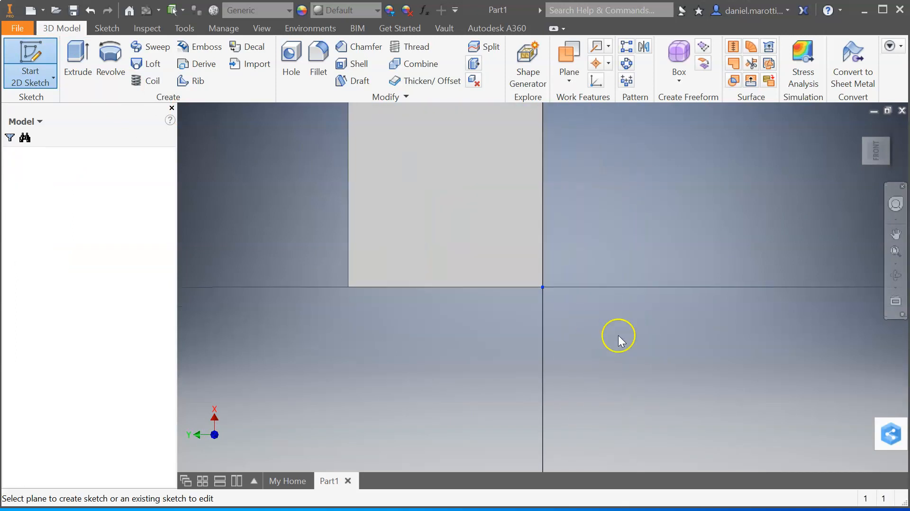
pyautogui.click(879, 154)
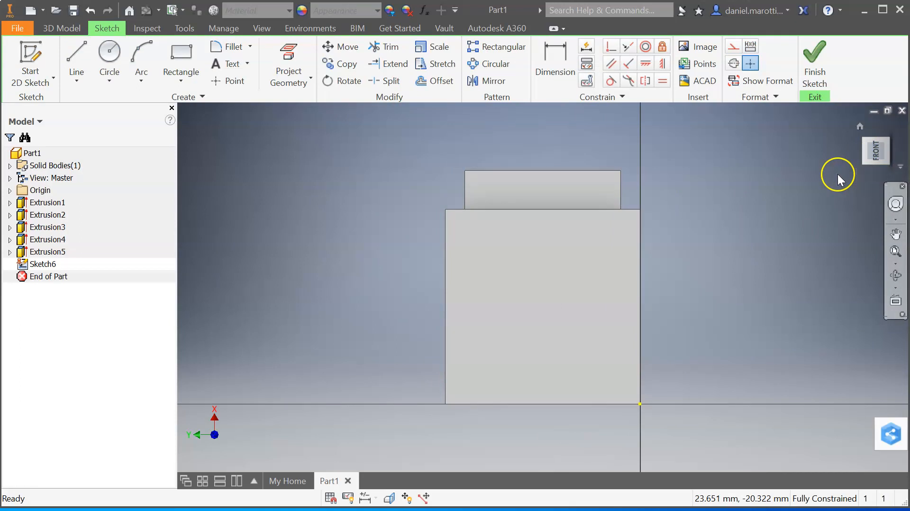
# Step: Look through the variants of the Line, Circle, Arc and Rectangle sketch tools and finish the sketch without drawing anything
pyautogui.click(77, 81)
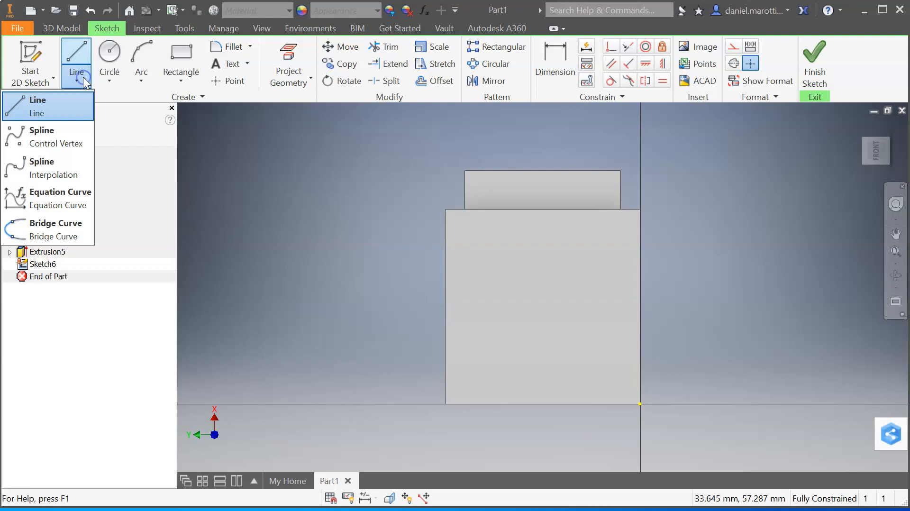
pyautogui.click(109, 76)
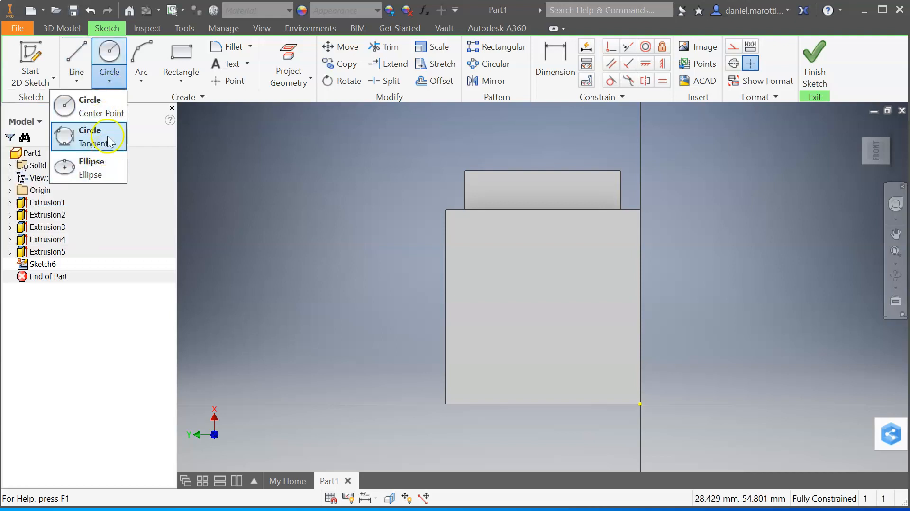
pyautogui.click(142, 77)
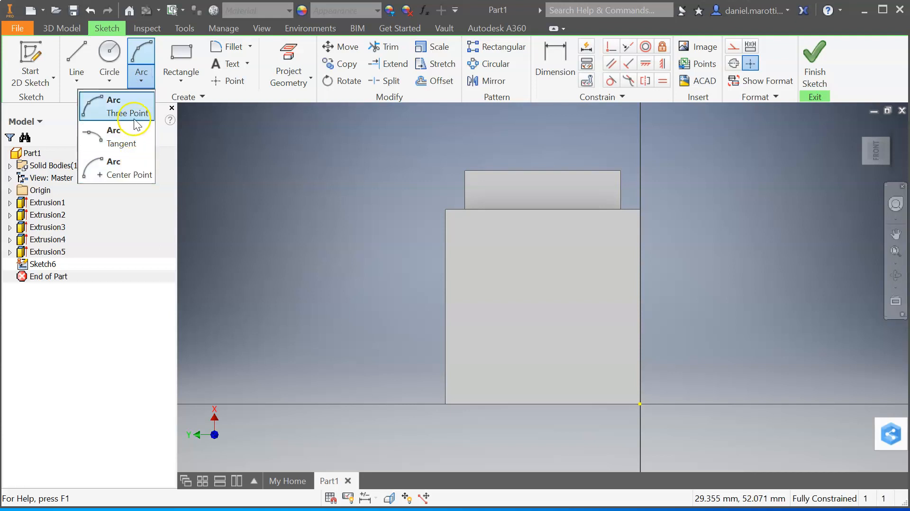
pyautogui.click(176, 78)
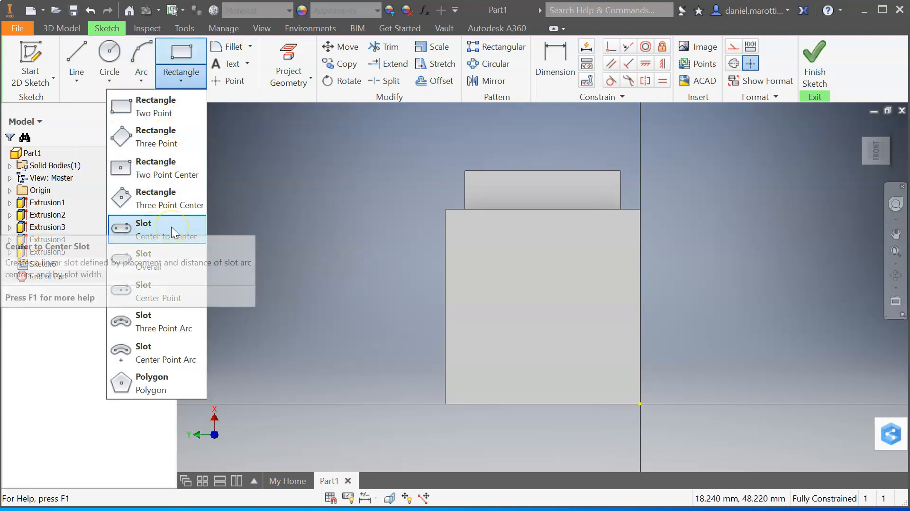
pyautogui.click(137, 83)
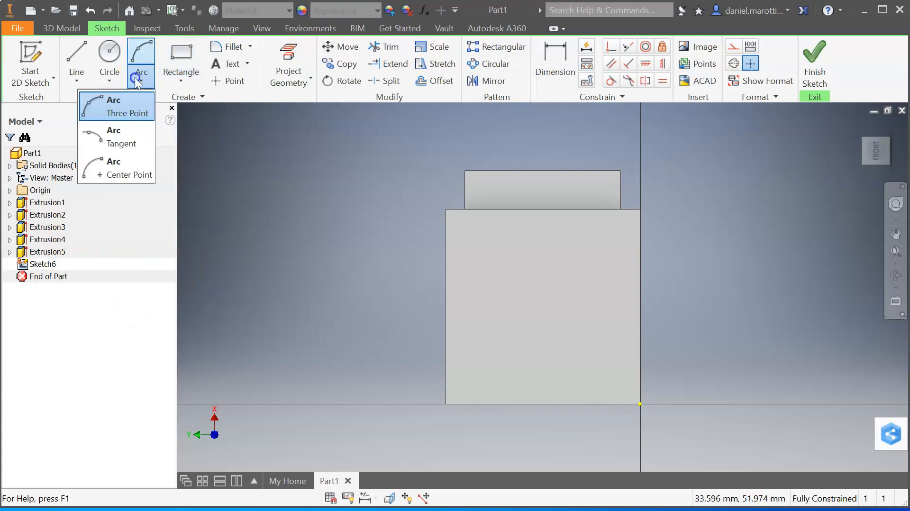
pyautogui.click(80, 79)
pyautogui.click(108, 78)
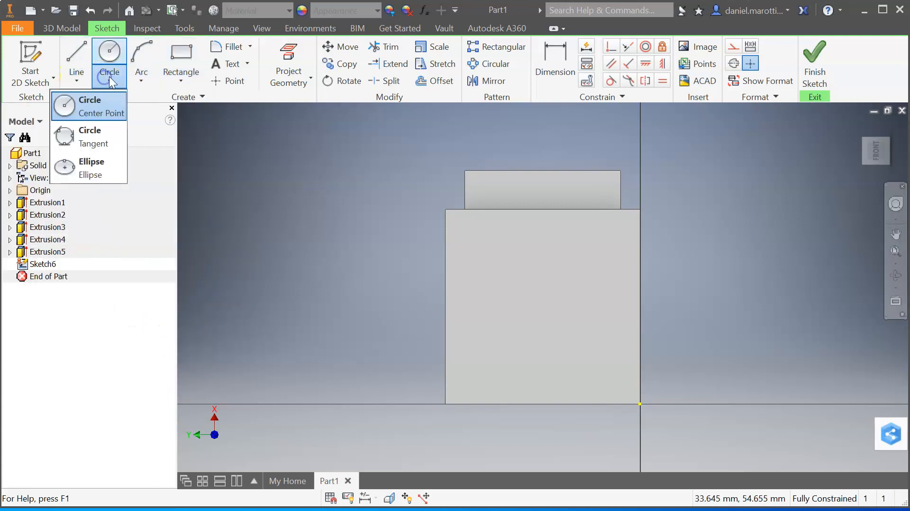
pyautogui.click(584, 291)
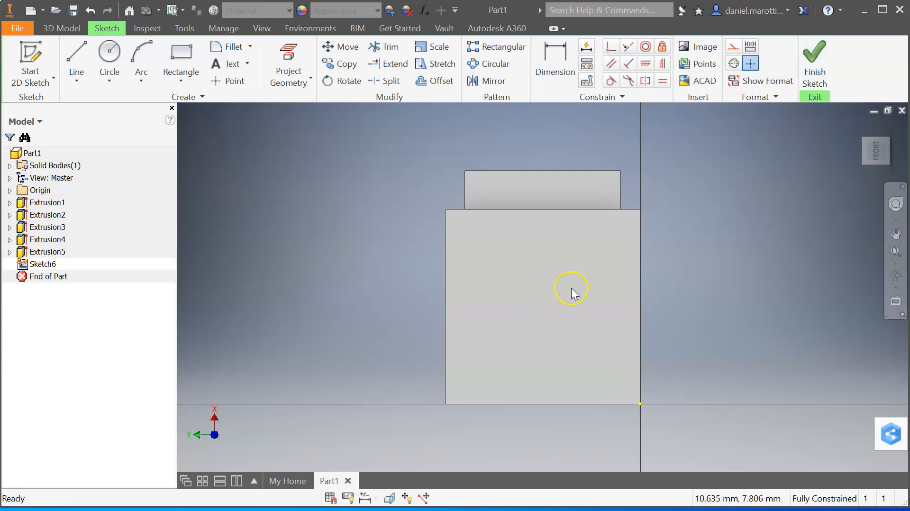
pyautogui.click(815, 54)
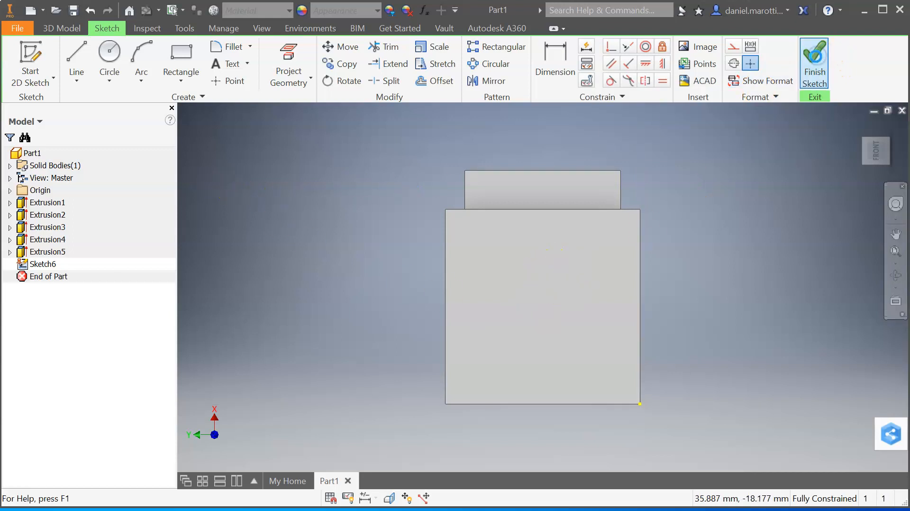
# Step: Fillet the four upper edges of the raised square block with a 1 mm radius
pyautogui.click(888, 143)
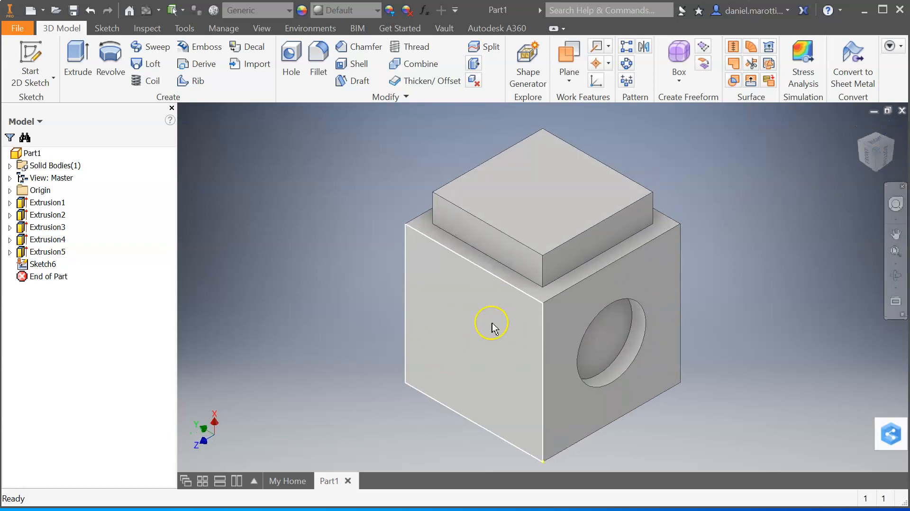
pyautogui.click(877, 169)
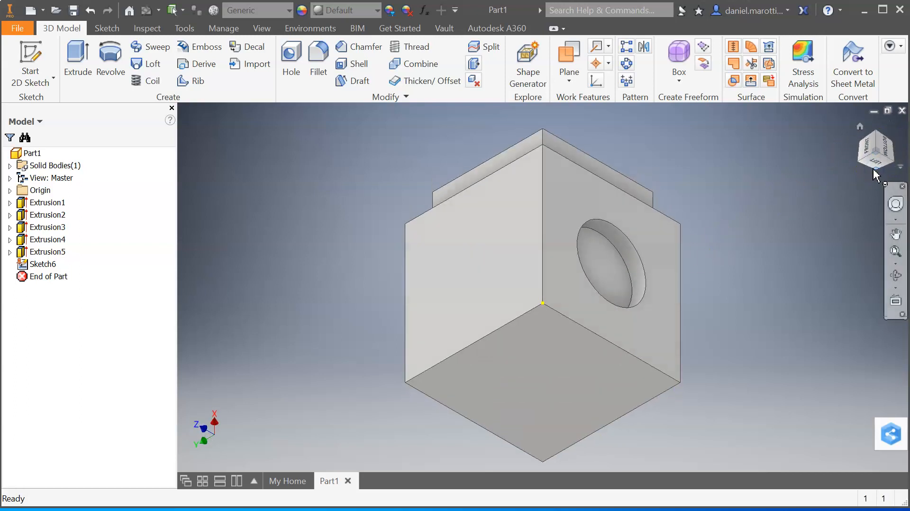
pyautogui.click(583, 398)
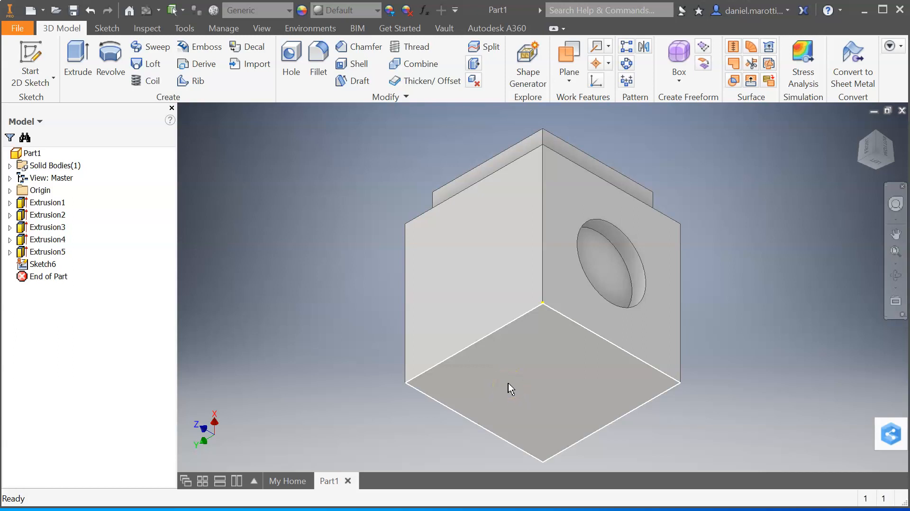
pyautogui.click(879, 138)
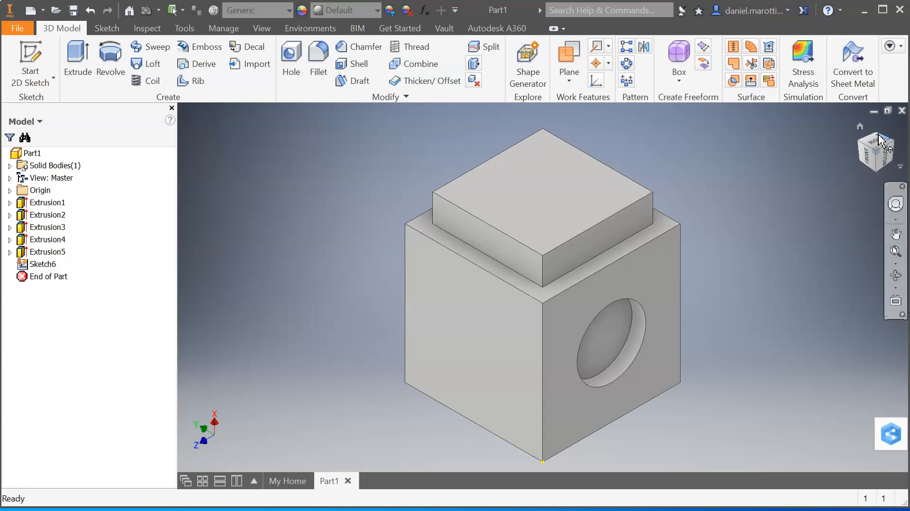
pyautogui.click(315, 59)
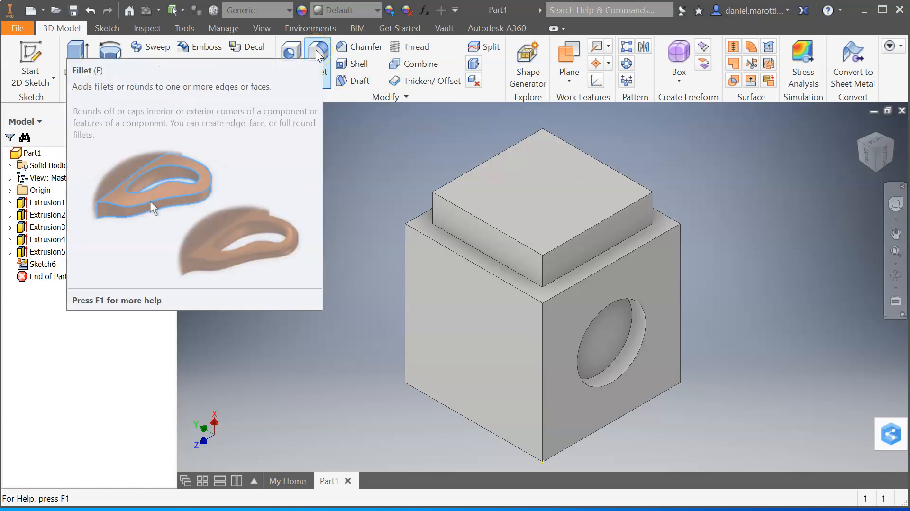
pyautogui.click(318, 54)
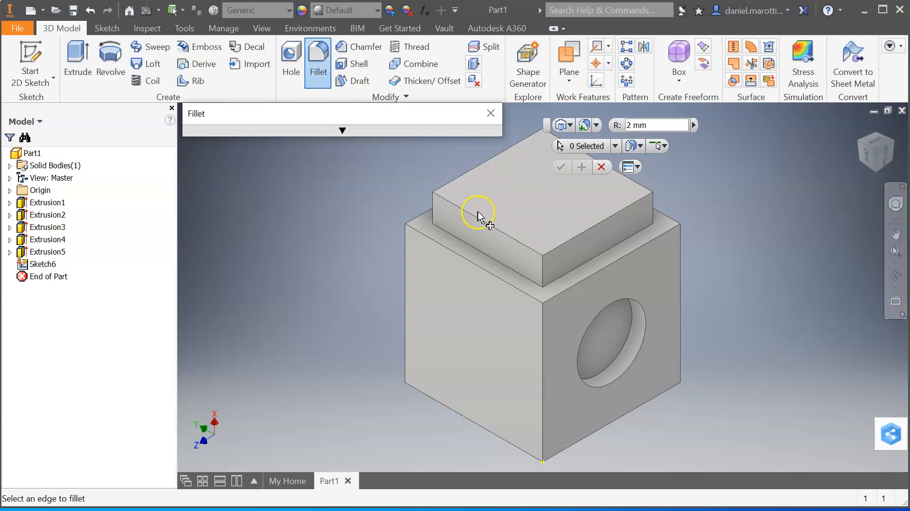
pyautogui.click(621, 217)
pyautogui.click(511, 238)
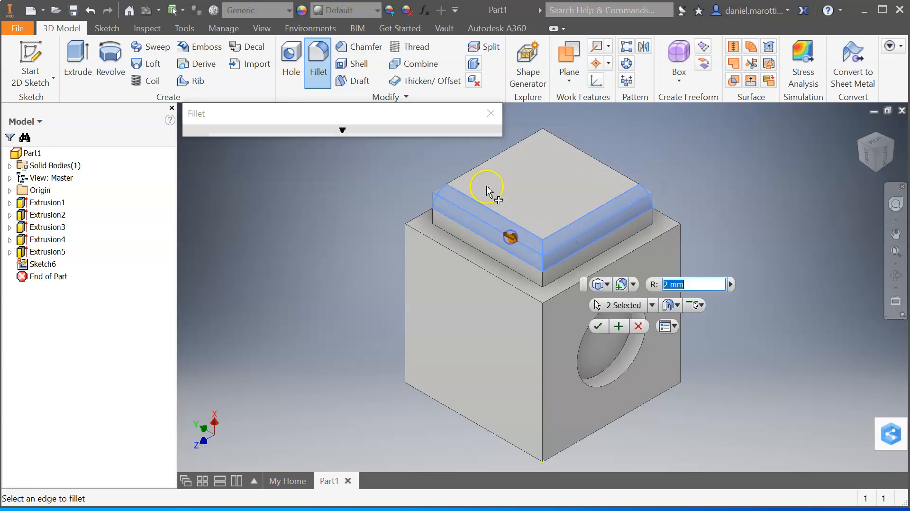
pyautogui.click(483, 164)
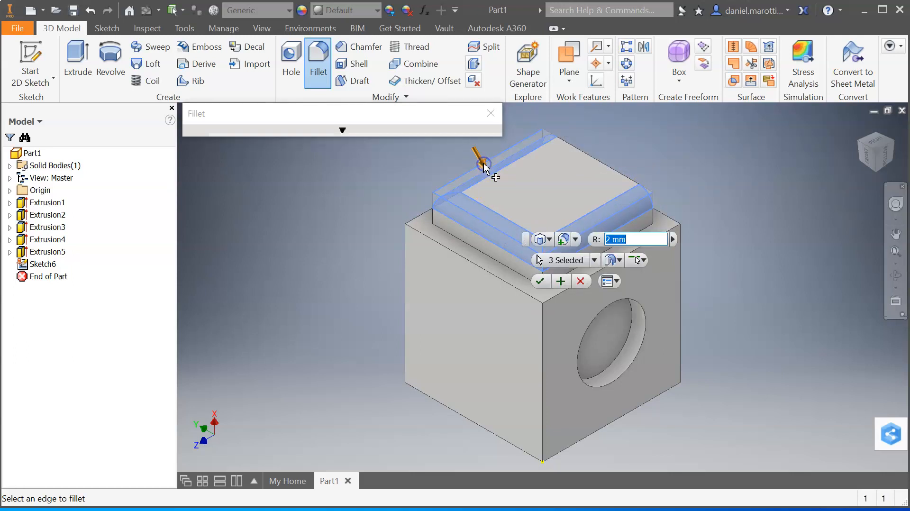
pyautogui.click(599, 162)
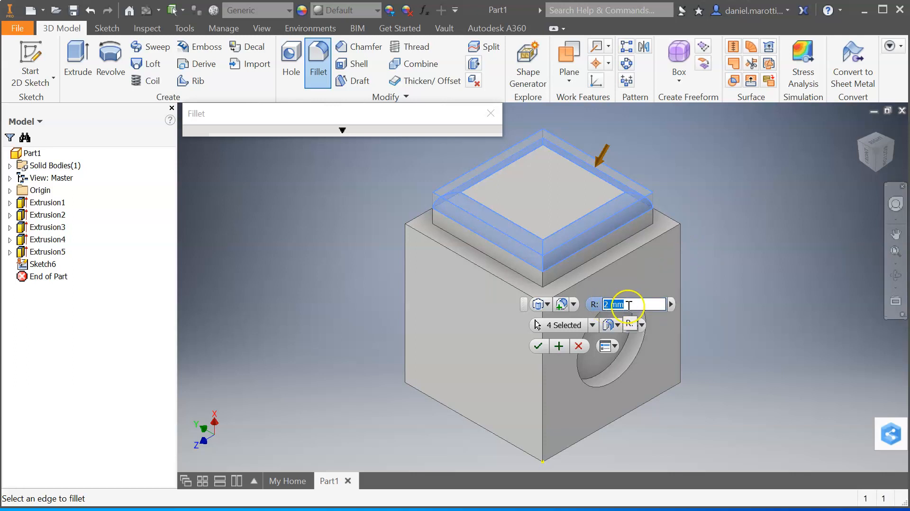
pyautogui.moveTo(635, 305); pyautogui.dragTo(611, 309)
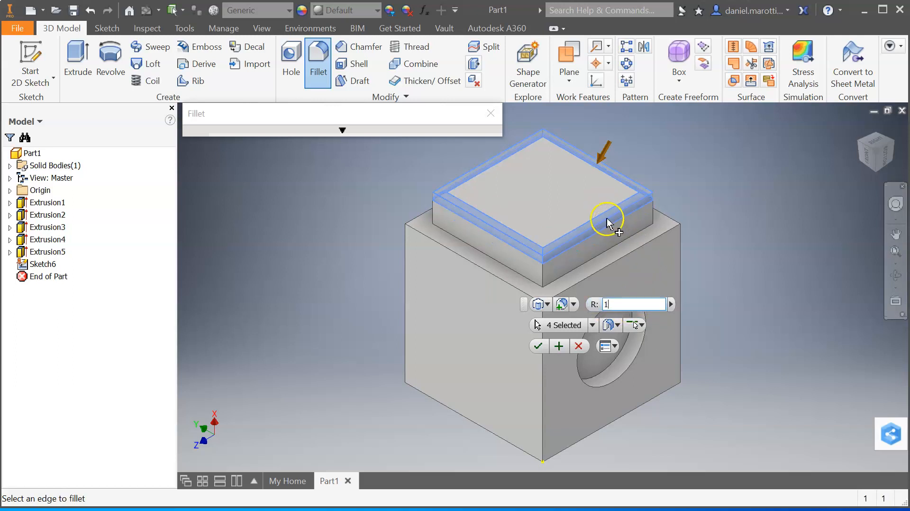
pyautogui.click(539, 346)
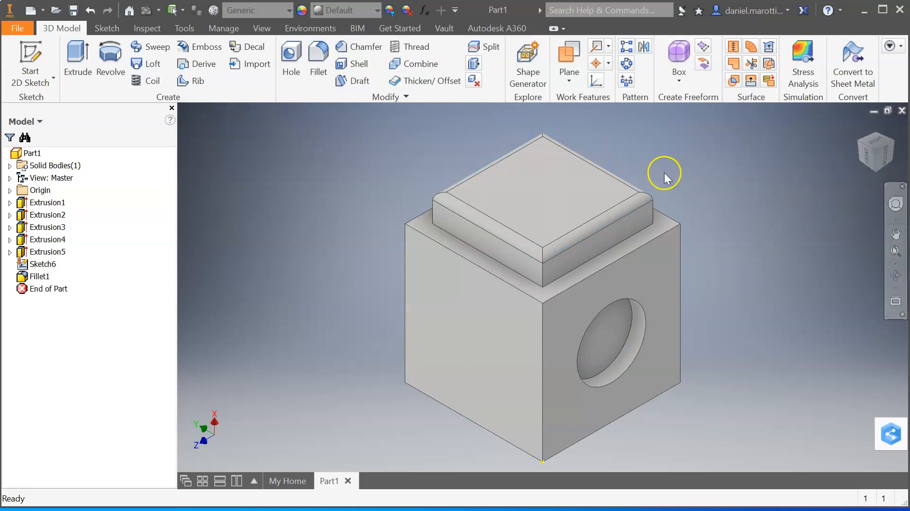
# Step: Set up a 1 mm chamfer on the two vertical edges beside the circular pocket and the cube's four top edges
pyautogui.click(356, 47)
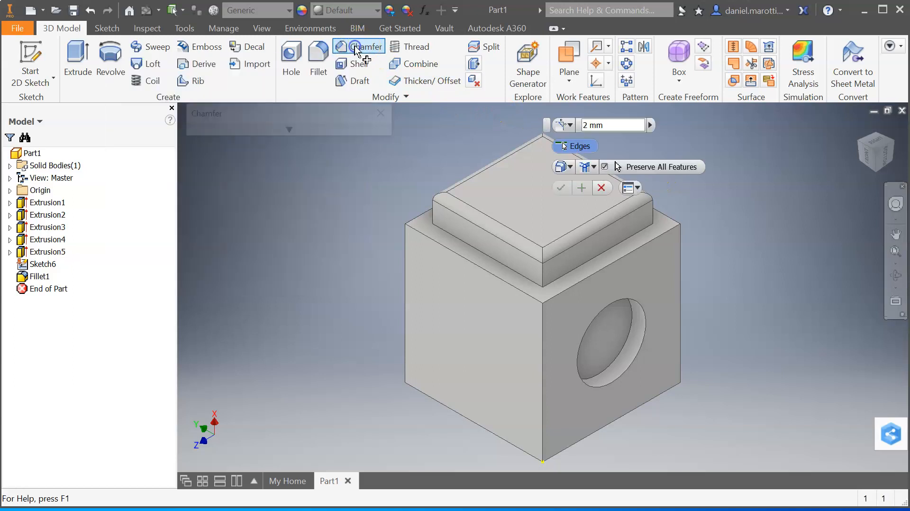
pyautogui.click(544, 384)
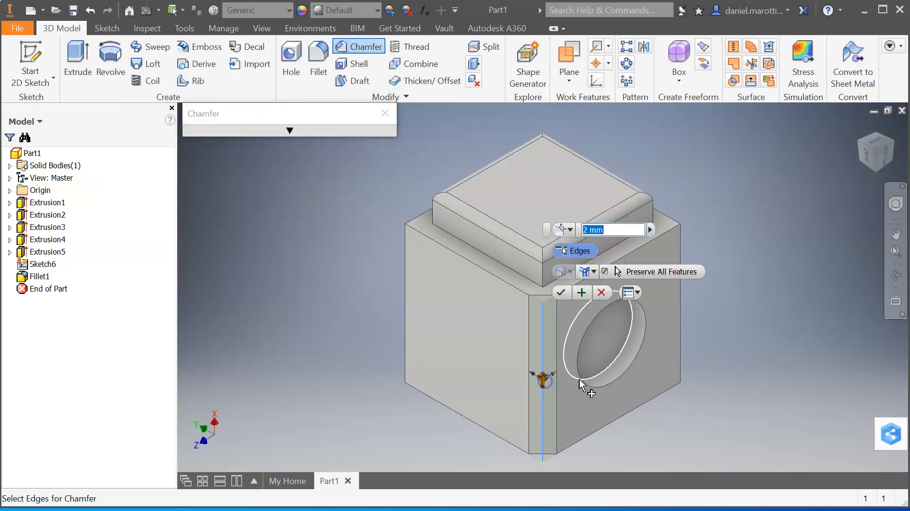
pyautogui.click(681, 332)
pyautogui.click(624, 257)
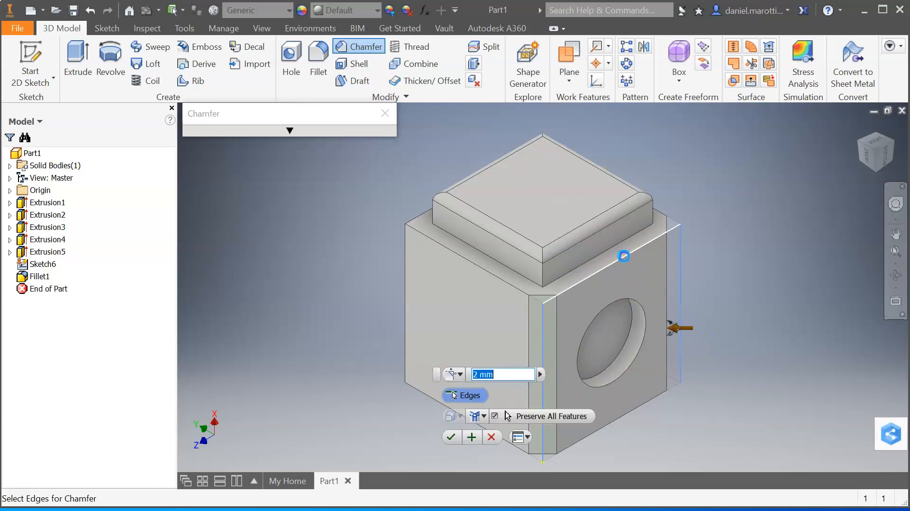
pyautogui.click(504, 285)
pyautogui.click(423, 214)
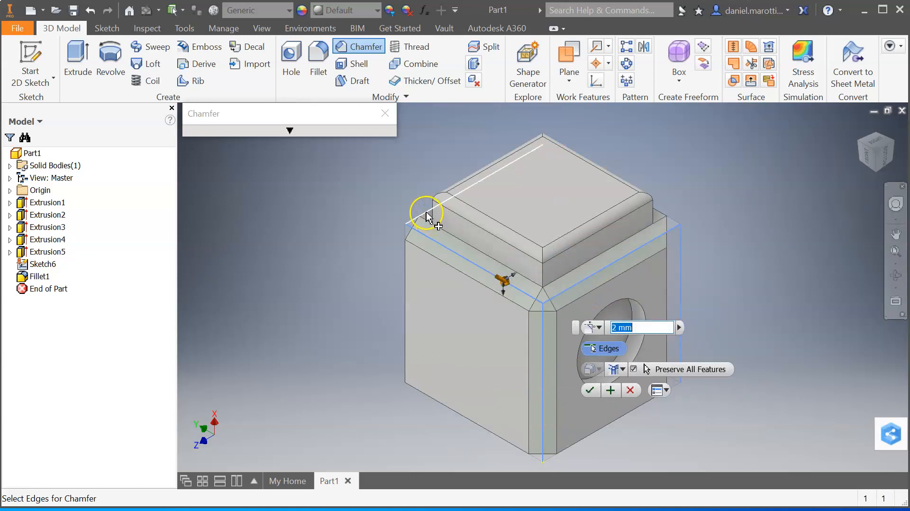
pyautogui.click(659, 216)
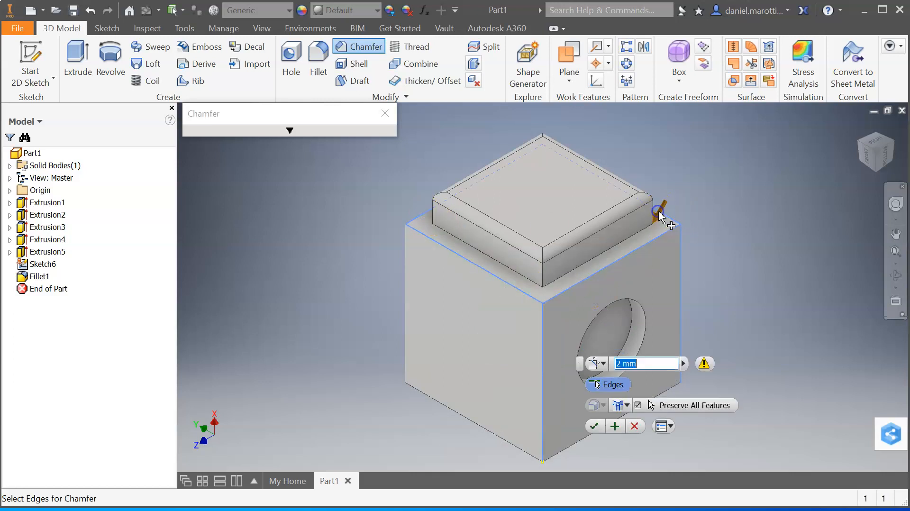
pyautogui.click(620, 363)
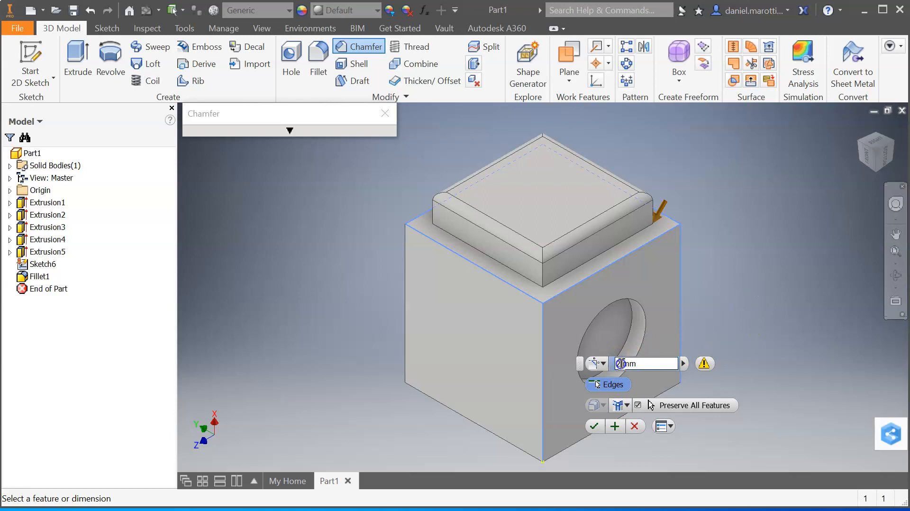
pyautogui.write('1')
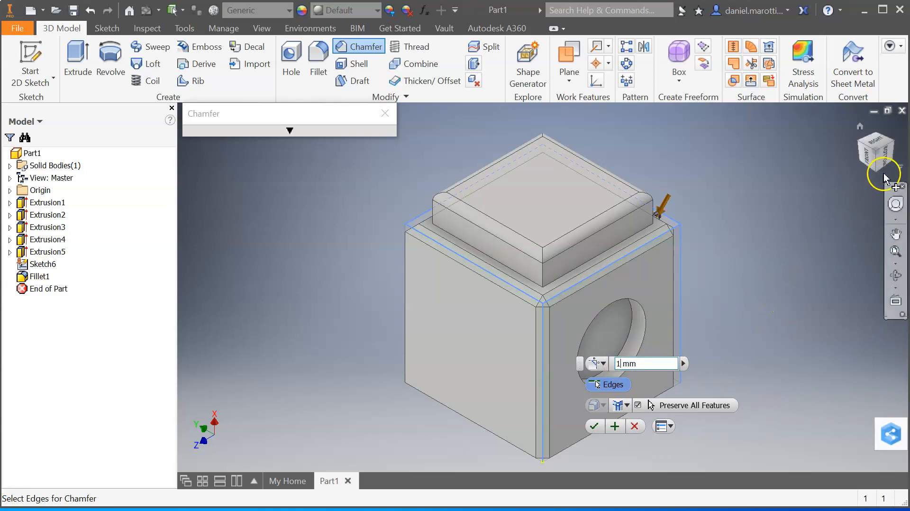
# Step: Add the vertical edge between the blank and DM faces and the cube's four bottom edges to the 1 mm chamfer
pyautogui.click(406, 308)
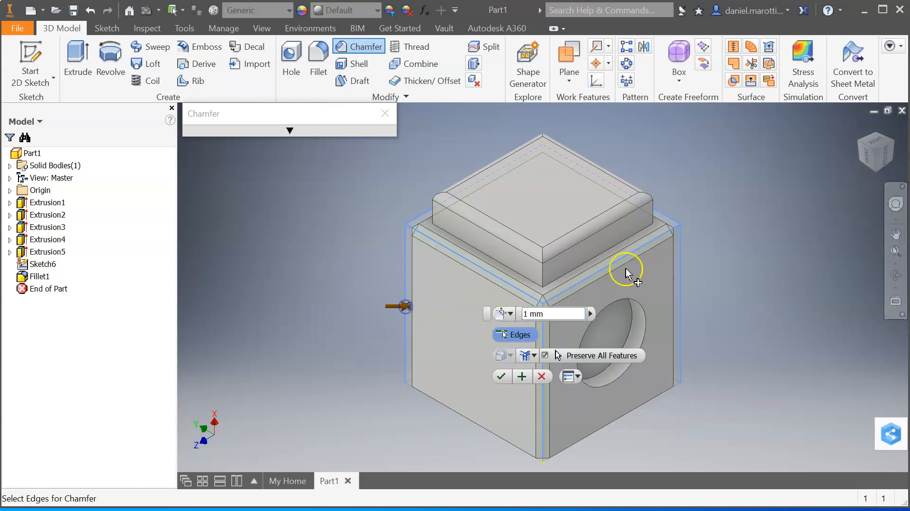
pyautogui.click(876, 170)
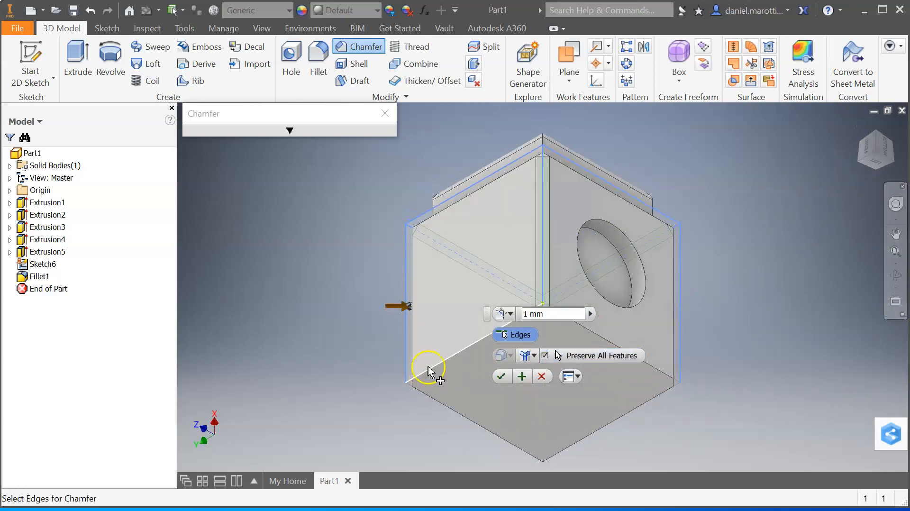
pyautogui.click(451, 404)
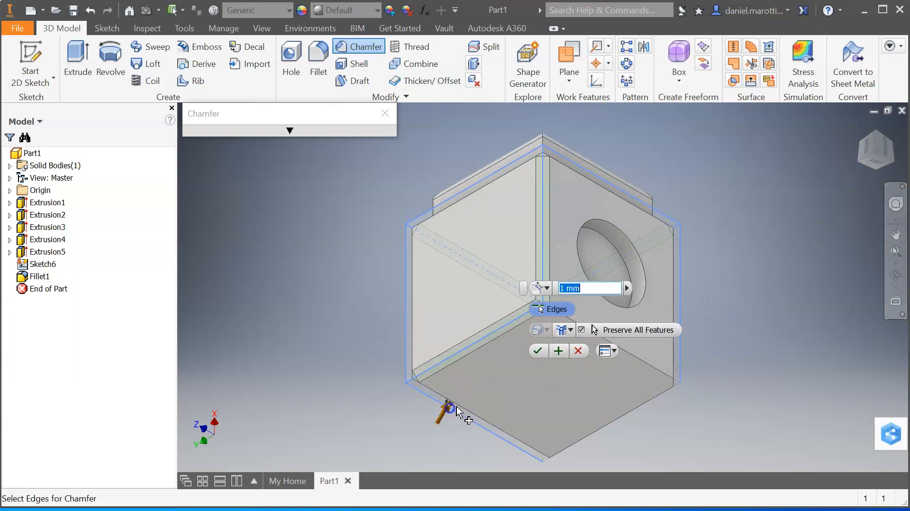
pyautogui.click(628, 418)
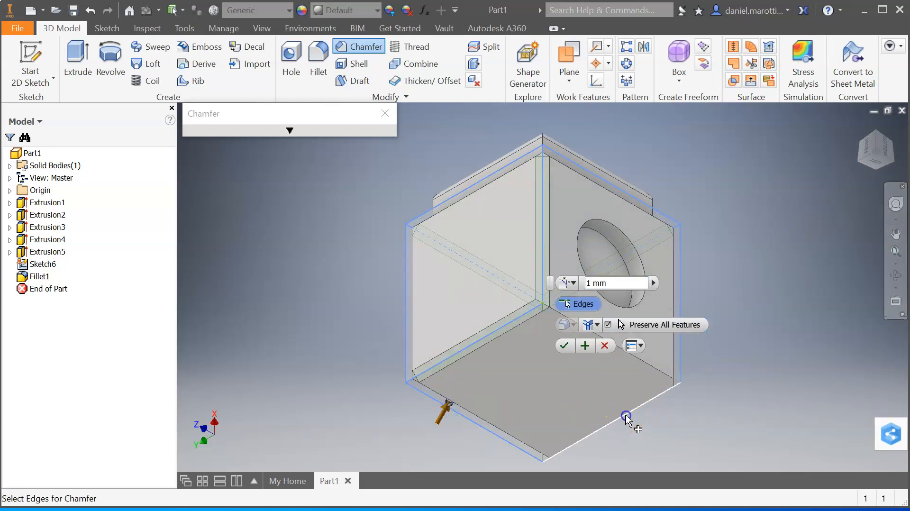
pyautogui.click(654, 368)
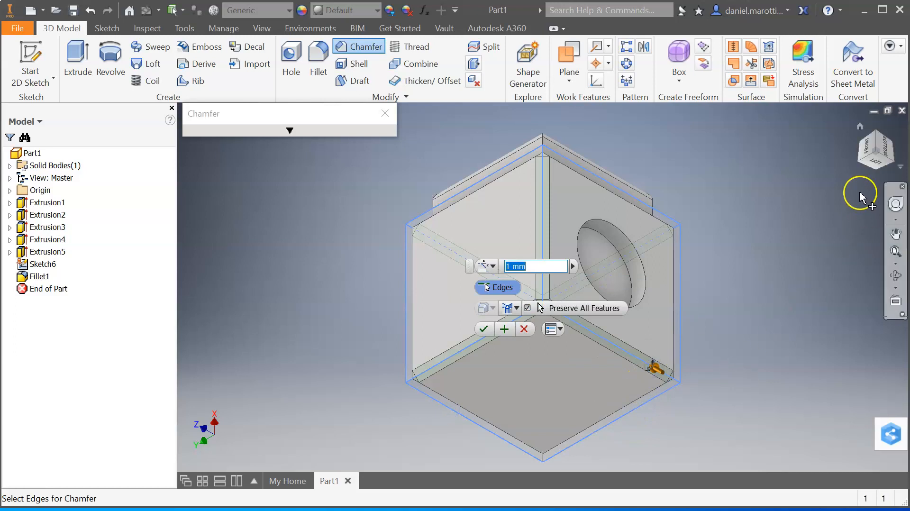
# Step: Add the vertical edge between the triangular-cut and DM faces to the selection and apply the 1 mm chamfer
pyautogui.click(877, 175)
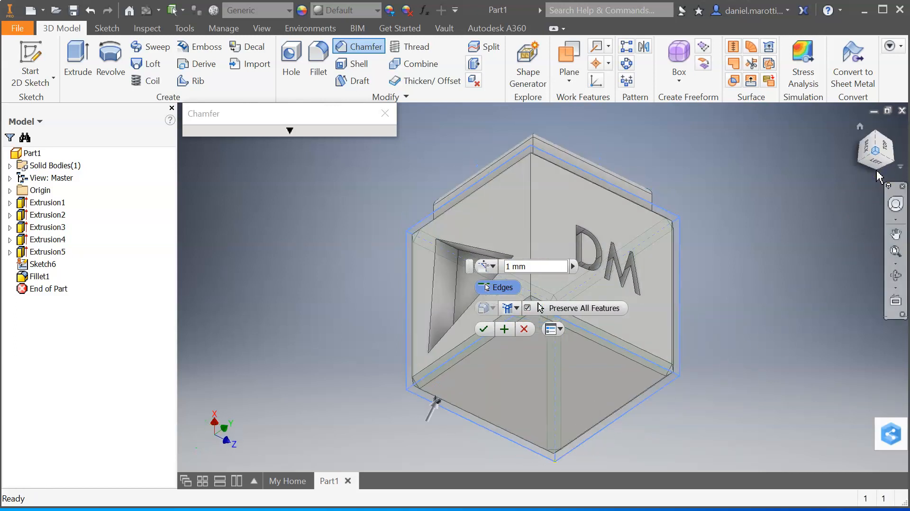
pyautogui.click(542, 194)
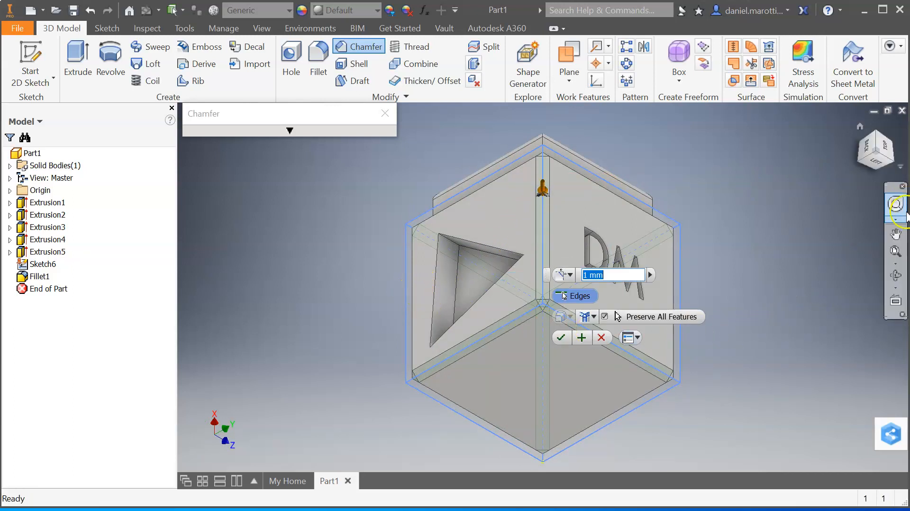
pyautogui.click(898, 276)
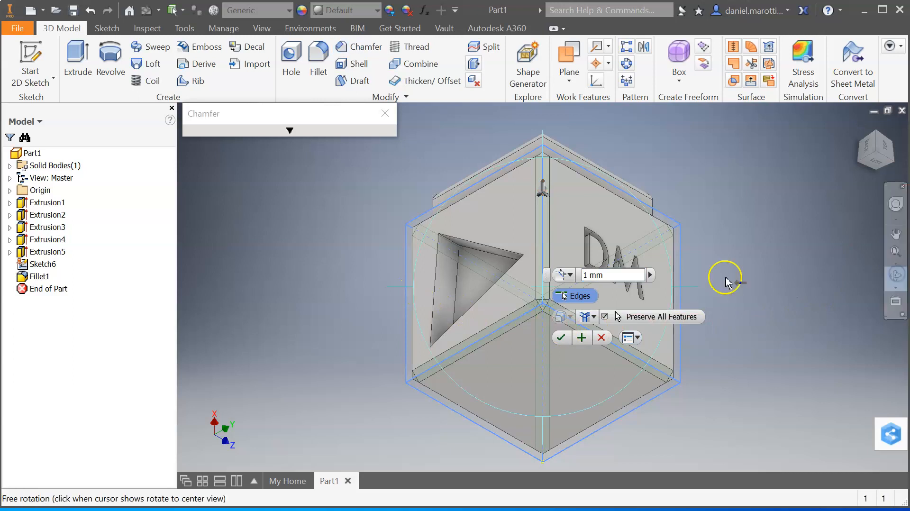
pyautogui.moveTo(587, 218); pyautogui.dragTo(363, 206)
pyautogui.moveTo(480, 270); pyautogui.dragTo(317, 301)
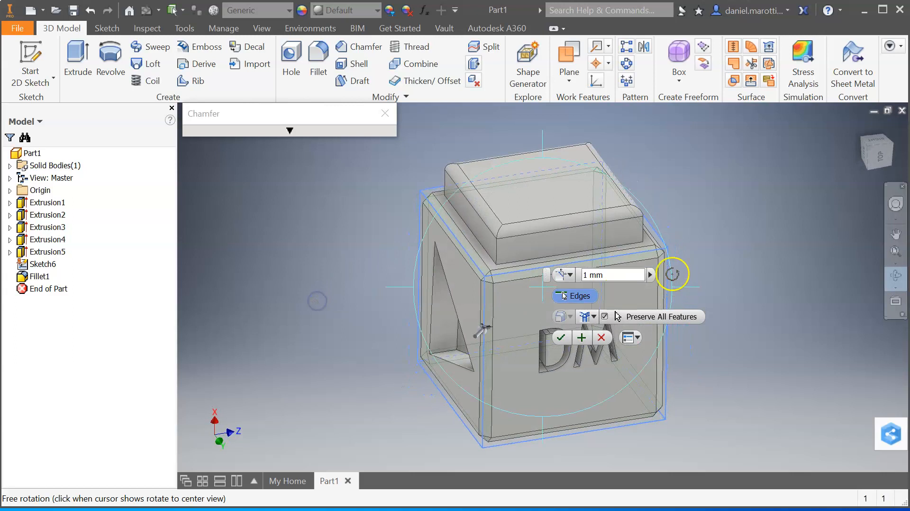
pyautogui.rightClick(645, 244)
pyautogui.click(696, 247)
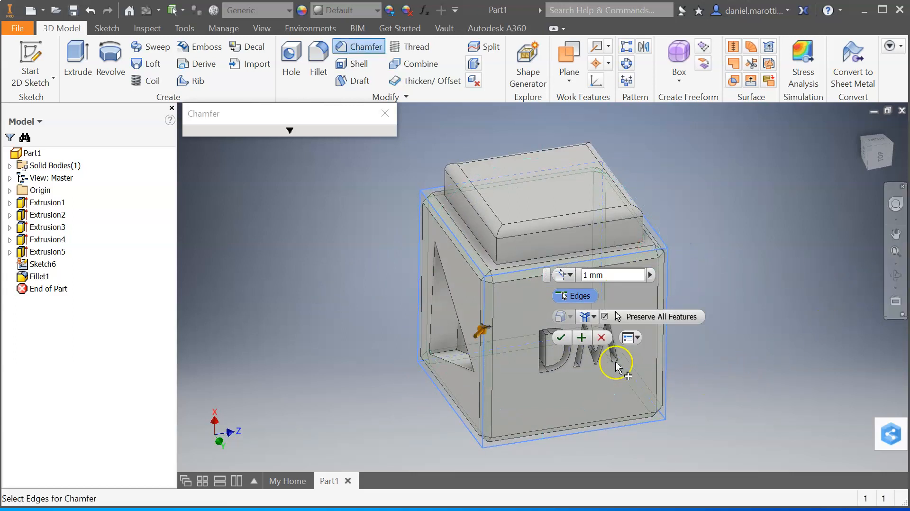
pyautogui.click(563, 337)
pyautogui.click(749, 337)
# Step: Examine the chamfered cube from all sides, including its underside, circular pocket, triangular cut and DM text
pyautogui.moveTo(893, 146); pyautogui.dragTo(891, 145)
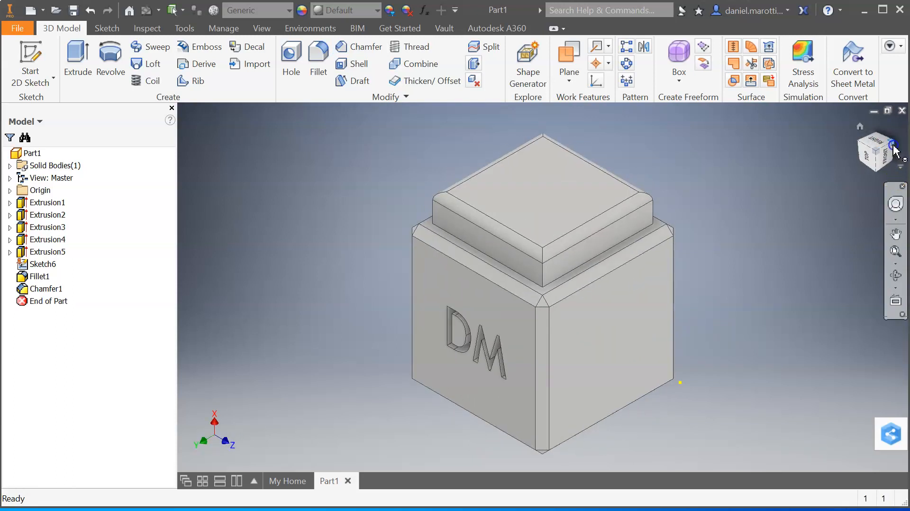
pyautogui.click(895, 151)
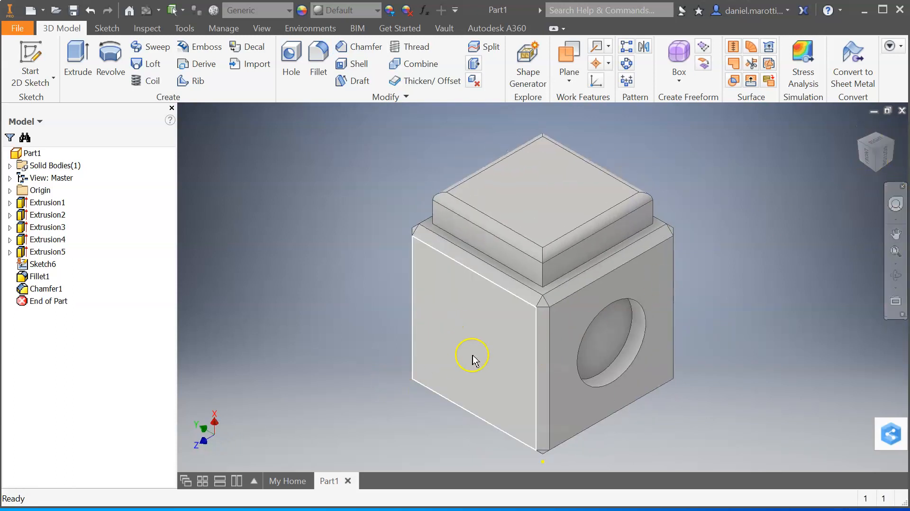
pyautogui.click(875, 173)
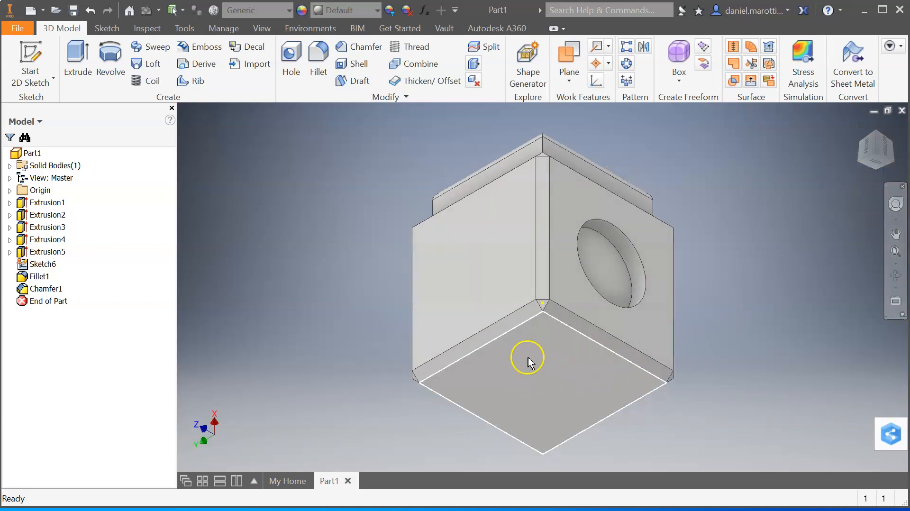
pyautogui.click(883, 151)
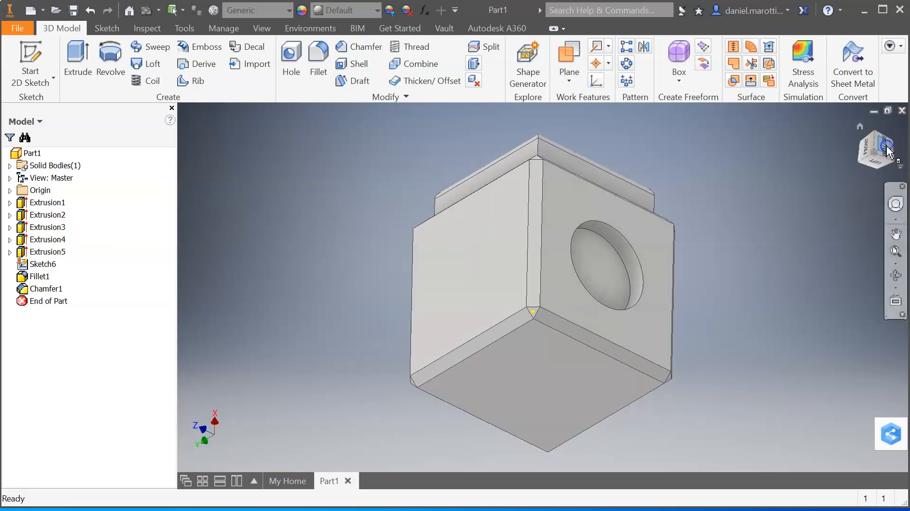
pyautogui.click(885, 152)
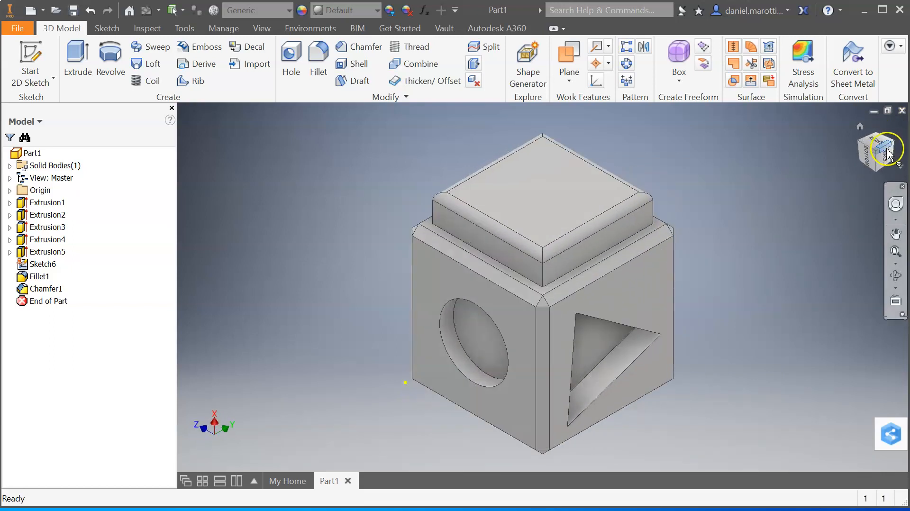
pyautogui.click(887, 157)
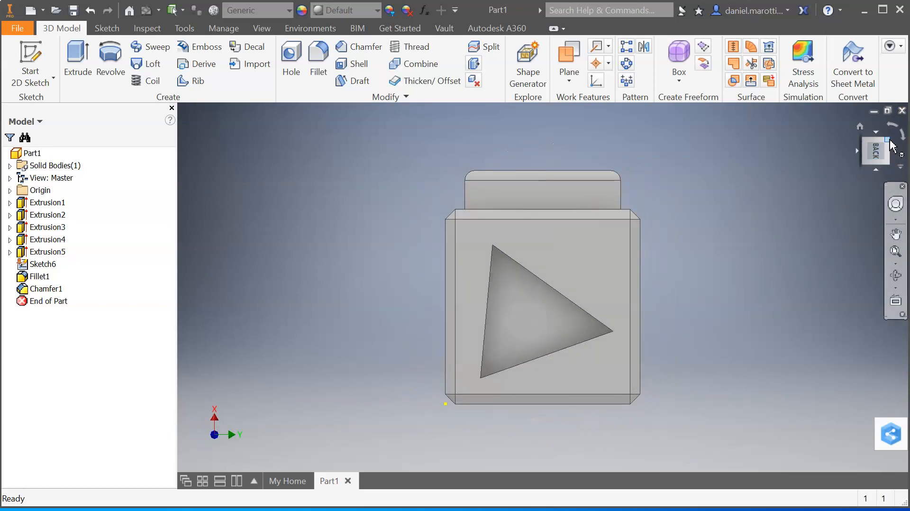
pyautogui.click(890, 141)
pyautogui.click(21, 486)
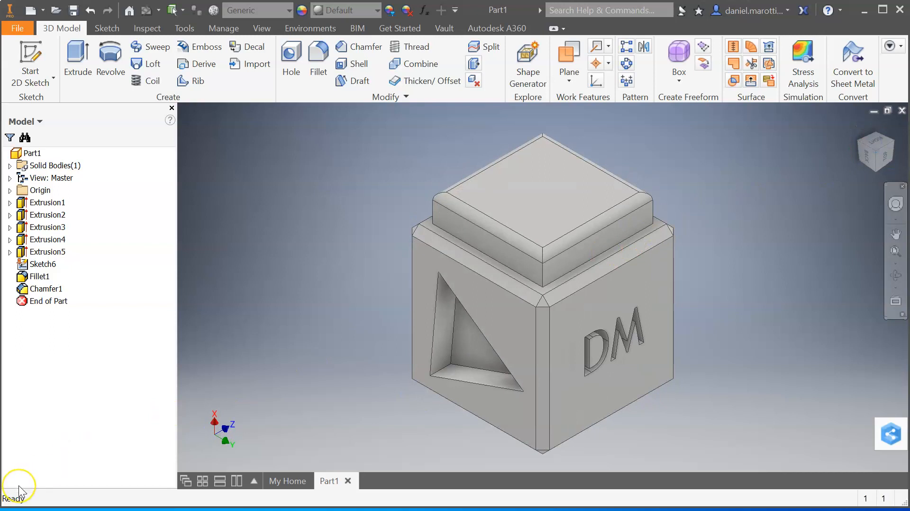